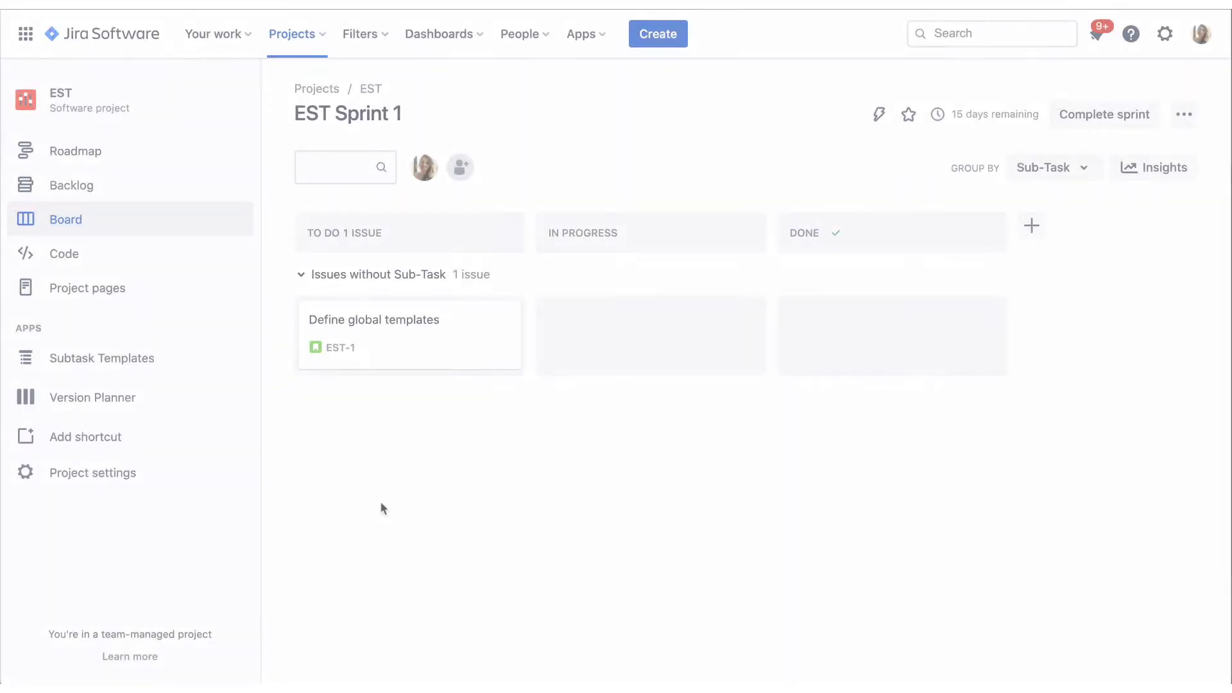
# Create a subtask template named 'User Story' and enter its subtask summaries, starting with Task Breakdown.
pyautogui.click(185, 360)
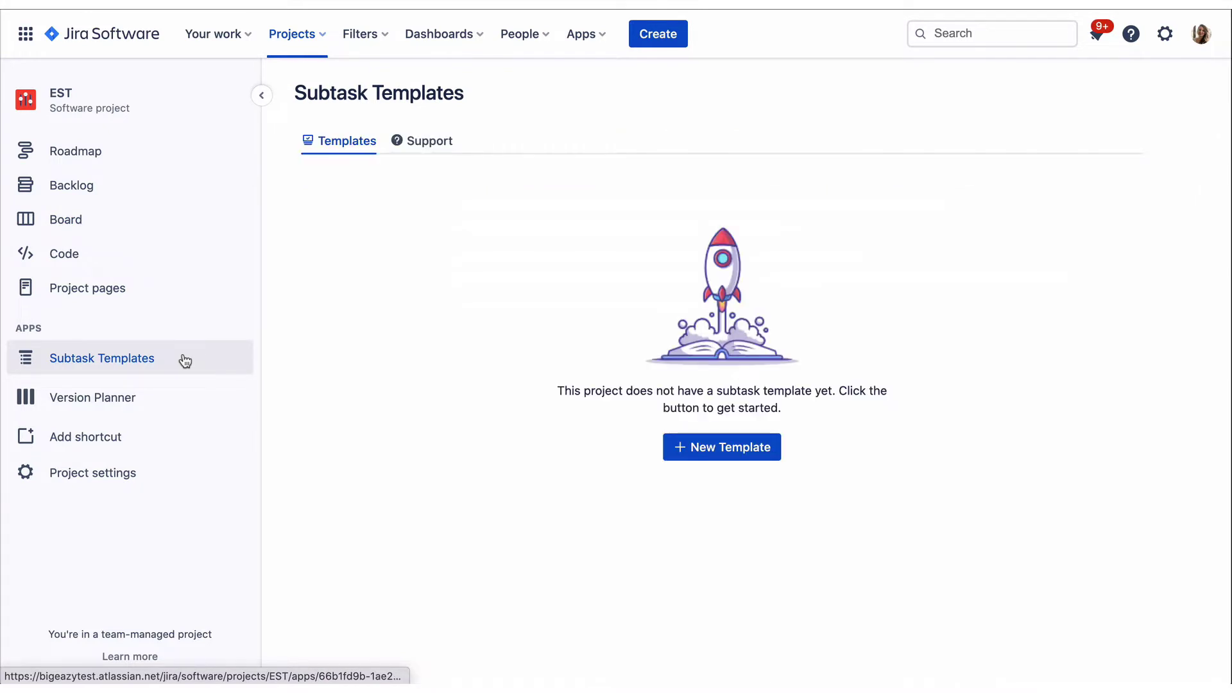
pyautogui.click(778, 458)
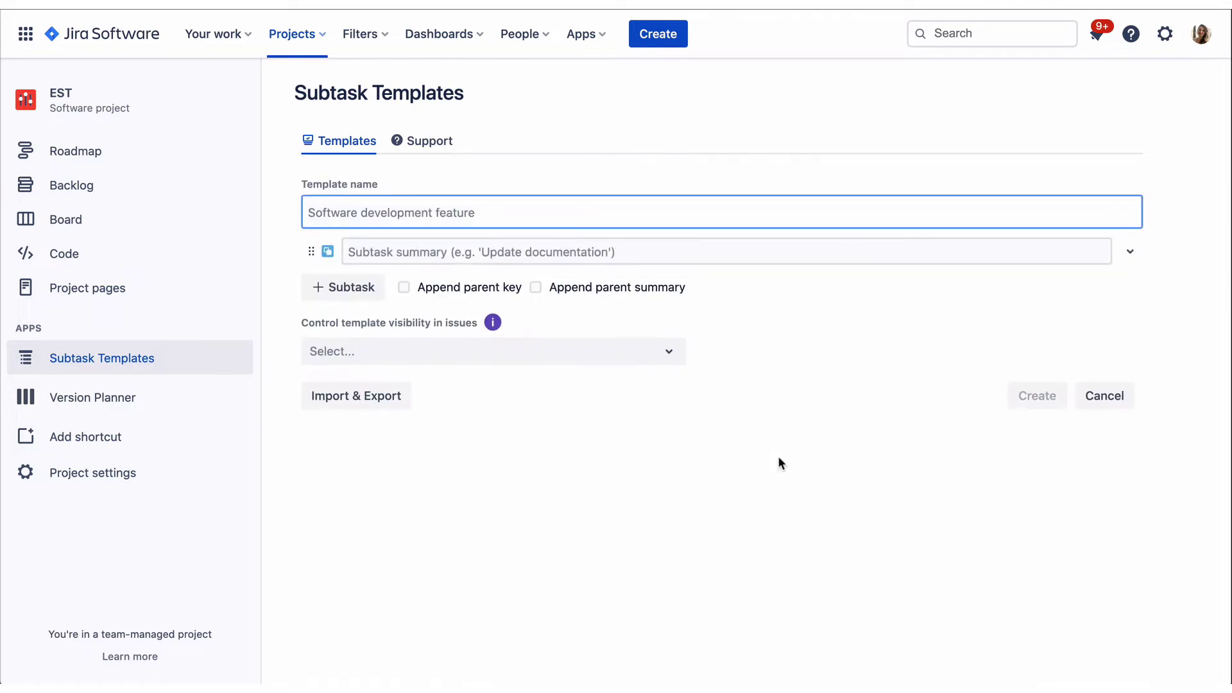
pyautogui.write('User Story')
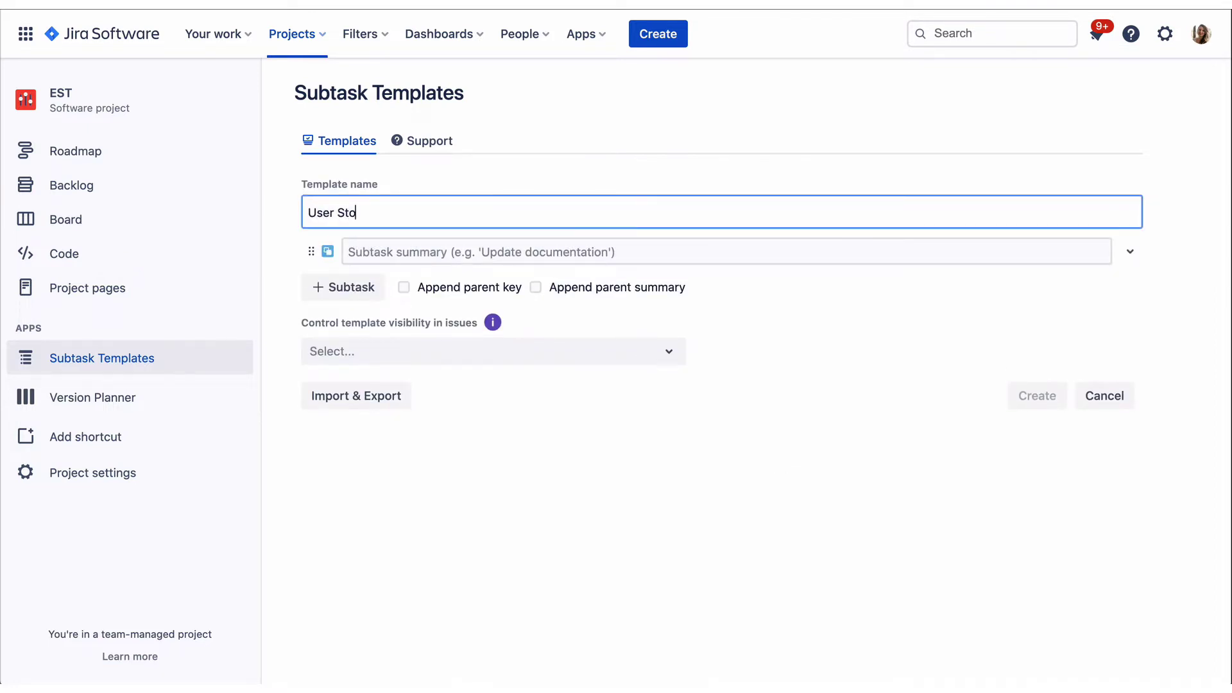
pyautogui.click(664, 252)
pyautogui.write('Task Breakdown')
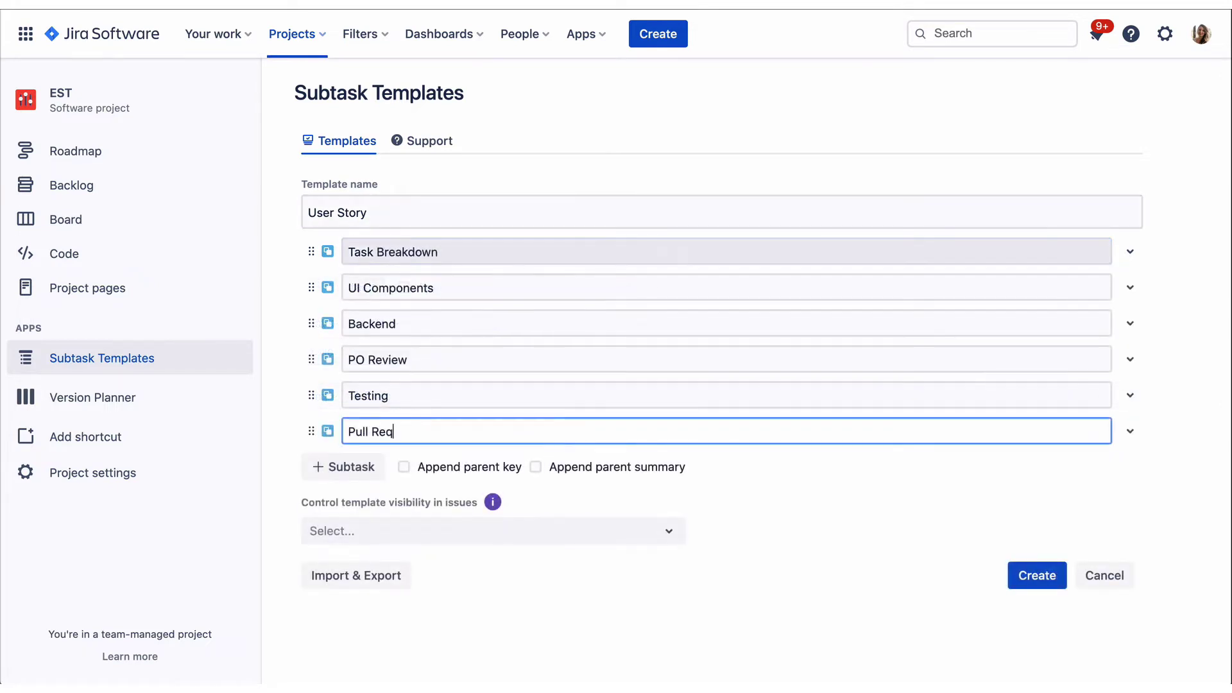
pyautogui.write('uest')
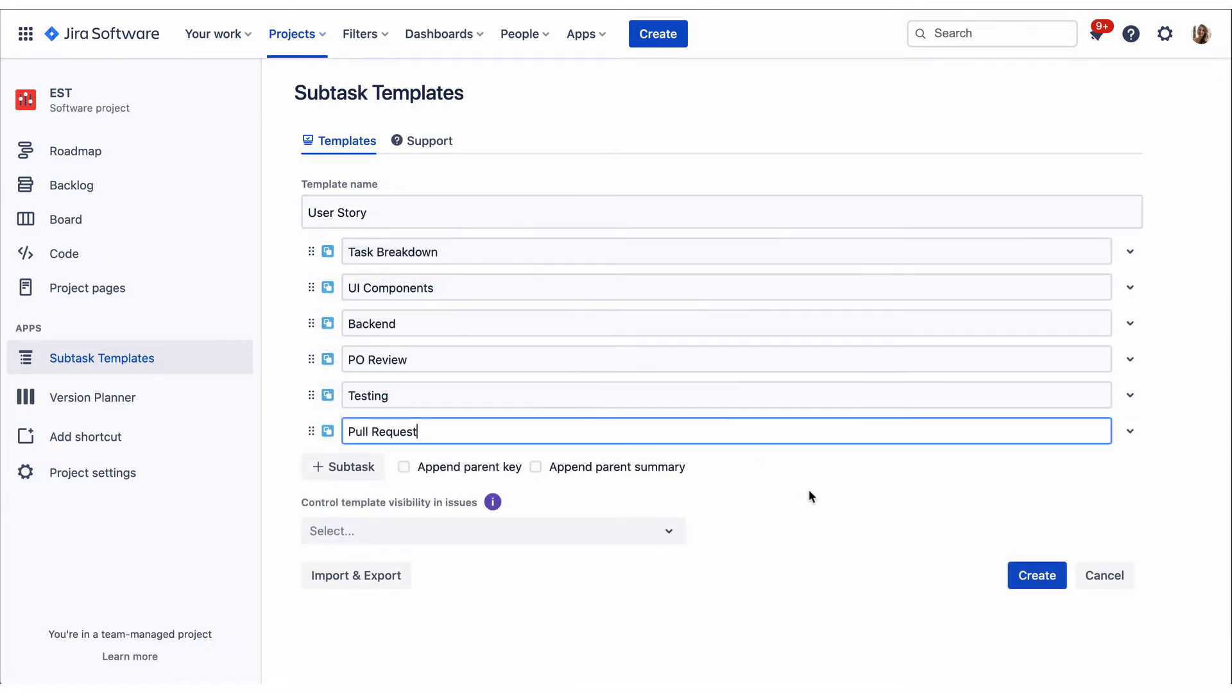
# Append parent key and summary to subtask summaries, and give Task Breakdown a Heading 2 description.
pyautogui.click(498, 475)
pyautogui.click(535, 467)
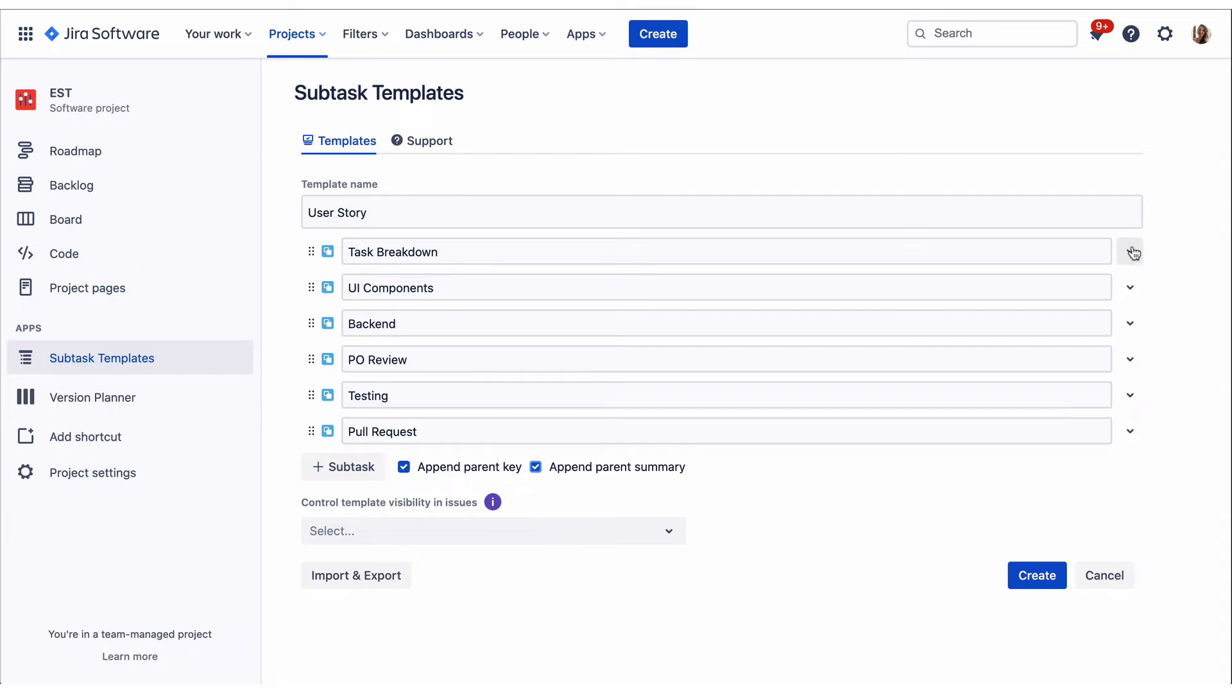
pyautogui.click(1130, 251)
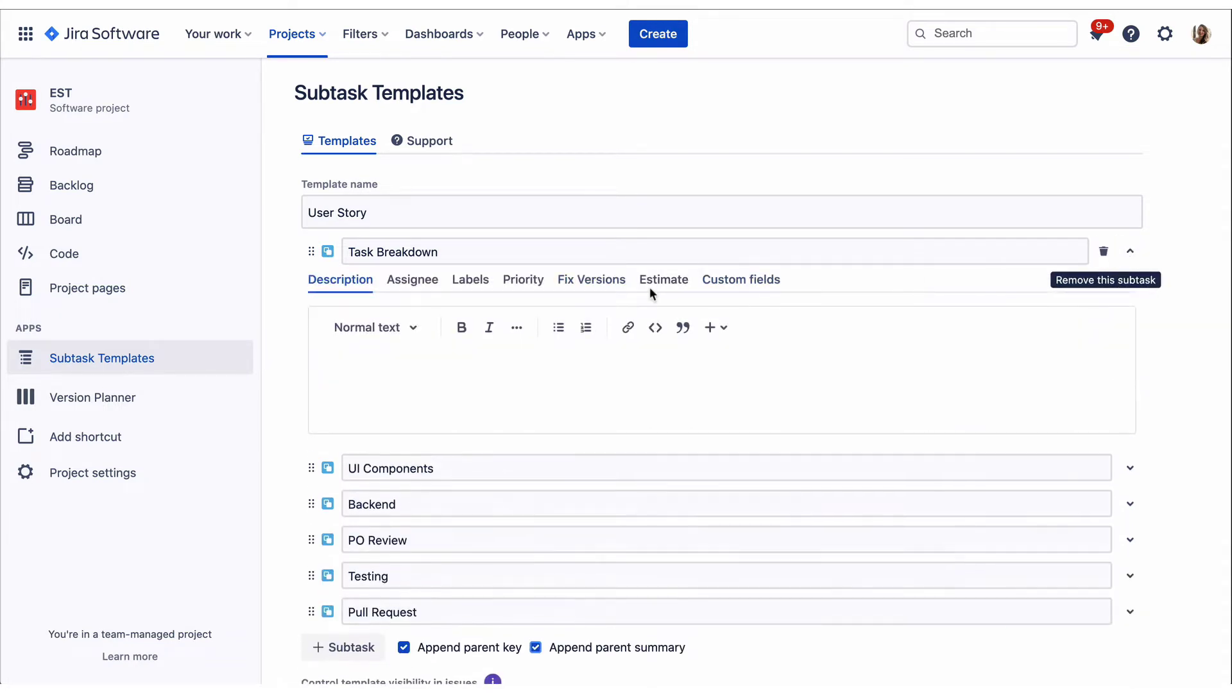
pyautogui.click(399, 364)
pyautogui.click(378, 327)
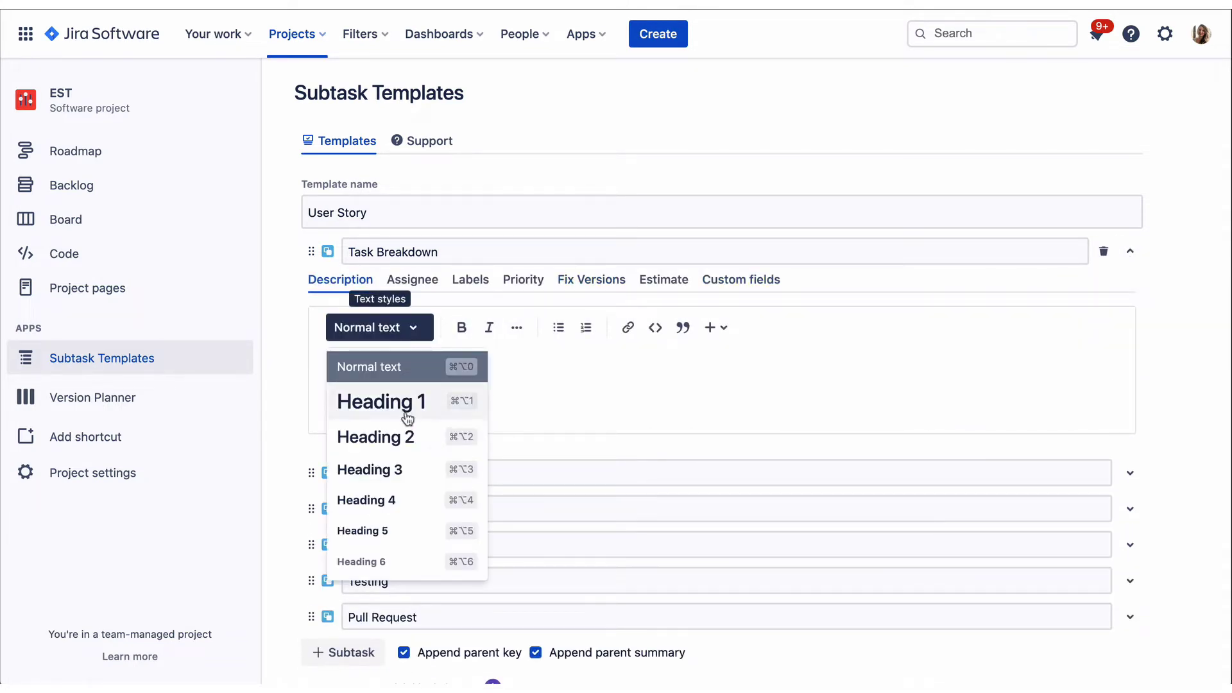
pyautogui.click(402, 440)
pyautogui.write('To')
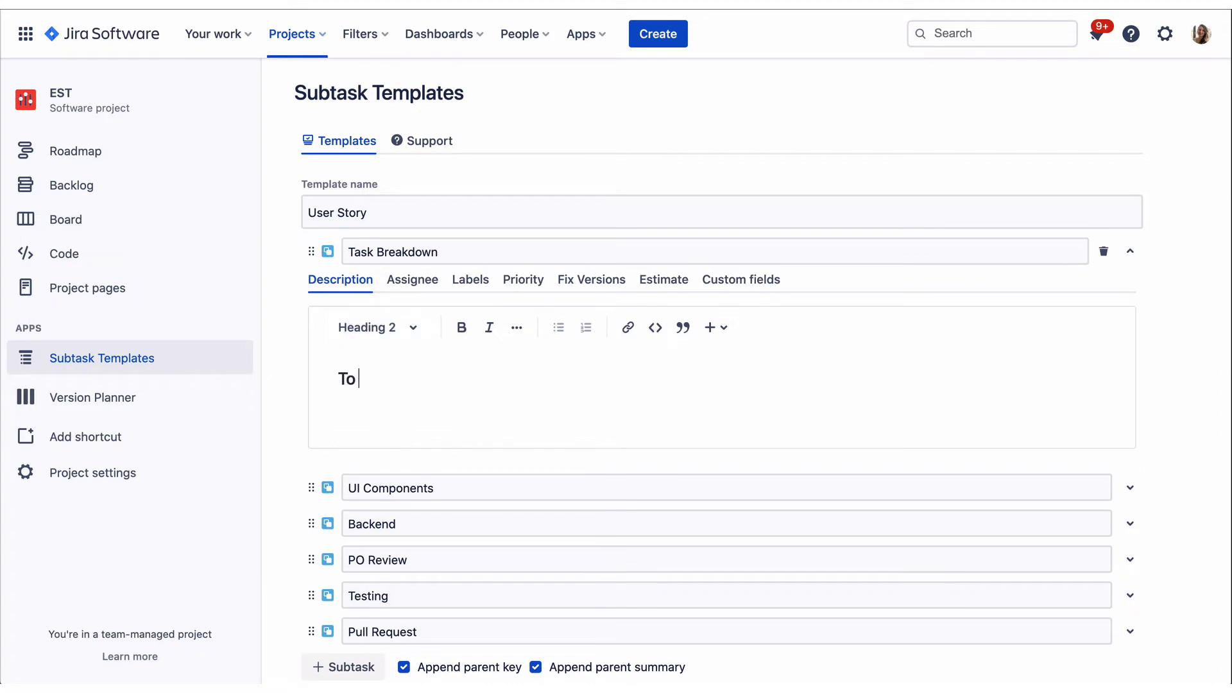
pyautogui.write(' D')
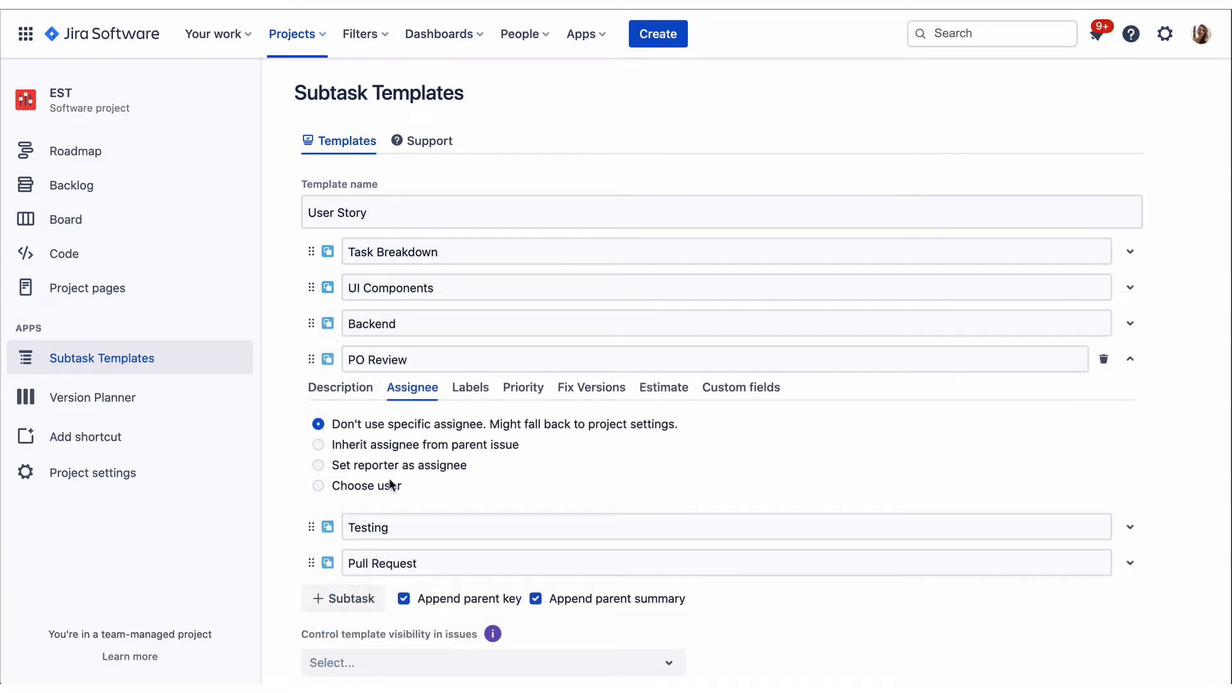
# Give the PO Review subtask a specific assignee and the label 'review'.
pyautogui.click(392, 485)
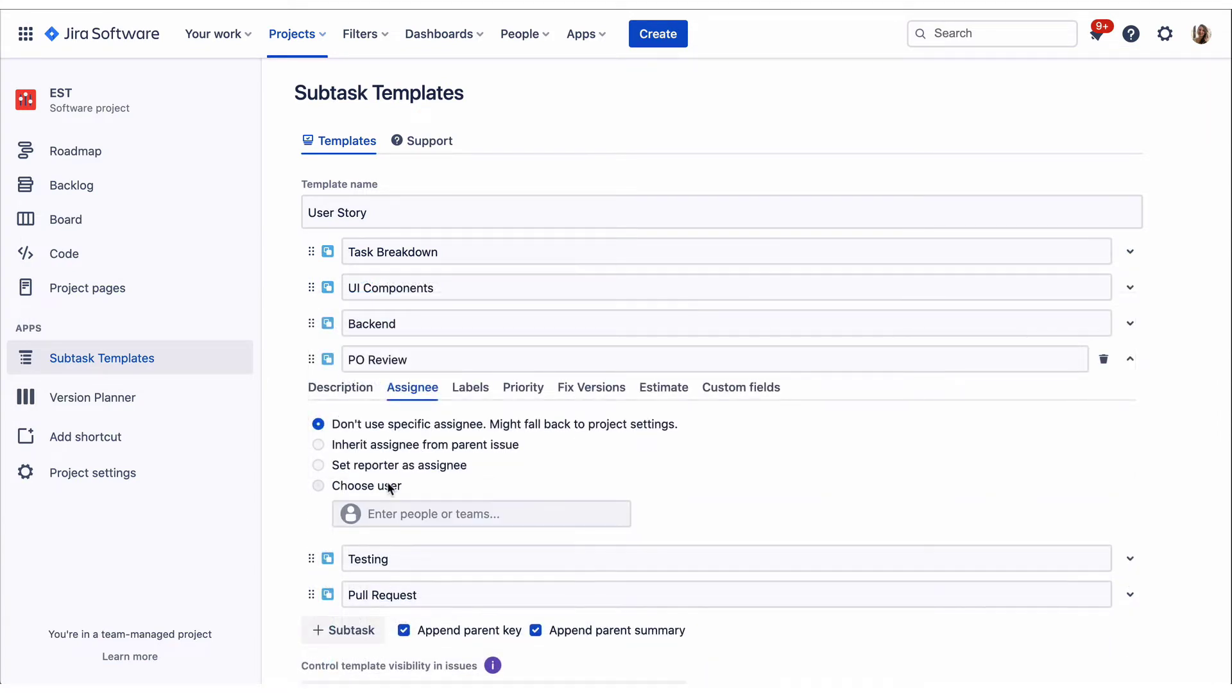
pyautogui.click(403, 513)
pyautogui.write('sarah')
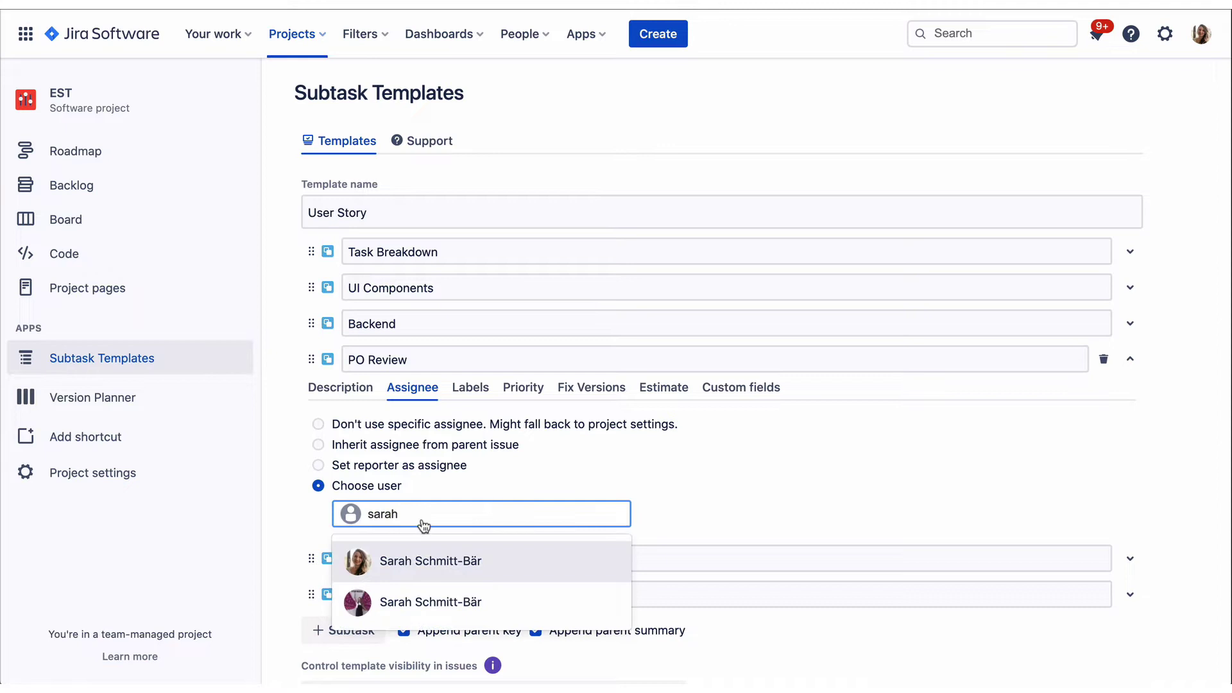
pyautogui.click(420, 556)
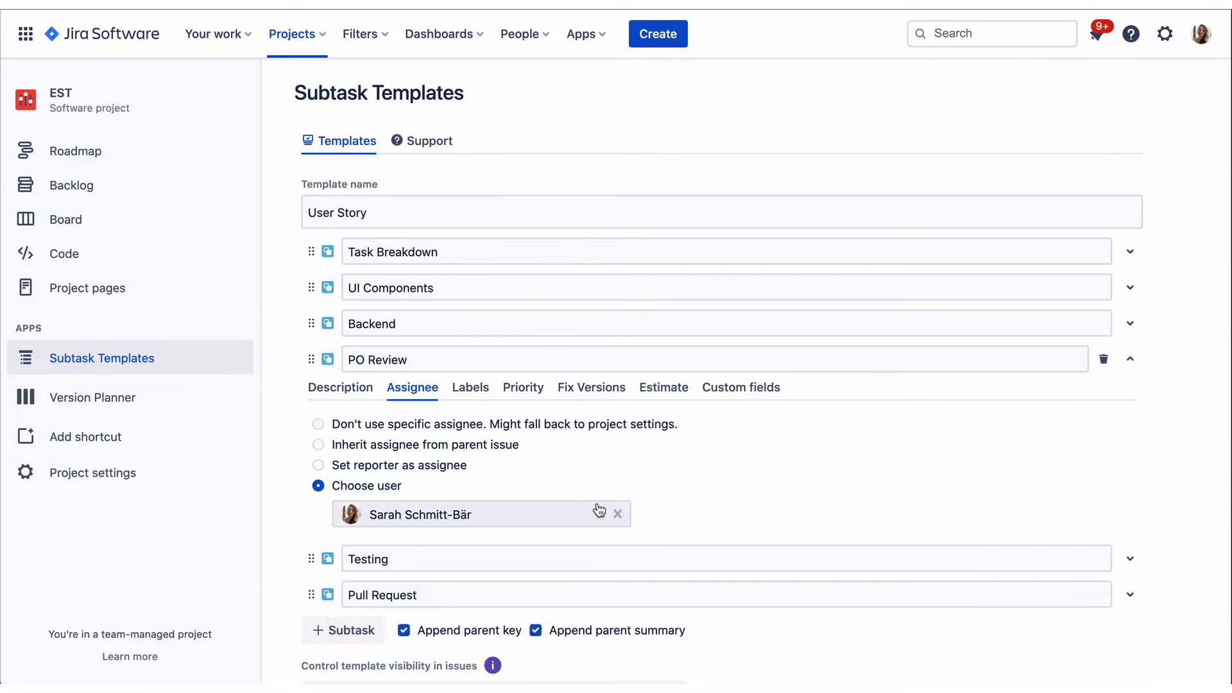
pyautogui.click(469, 392)
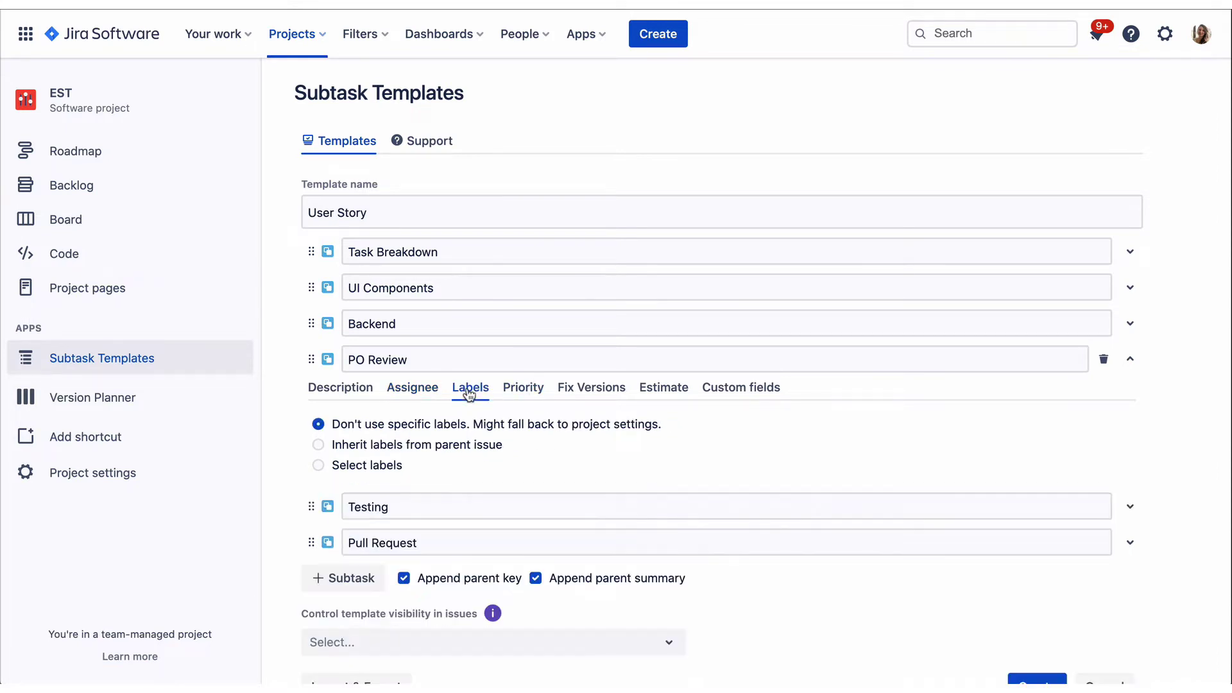
pyautogui.click(392, 465)
pyautogui.click(390, 498)
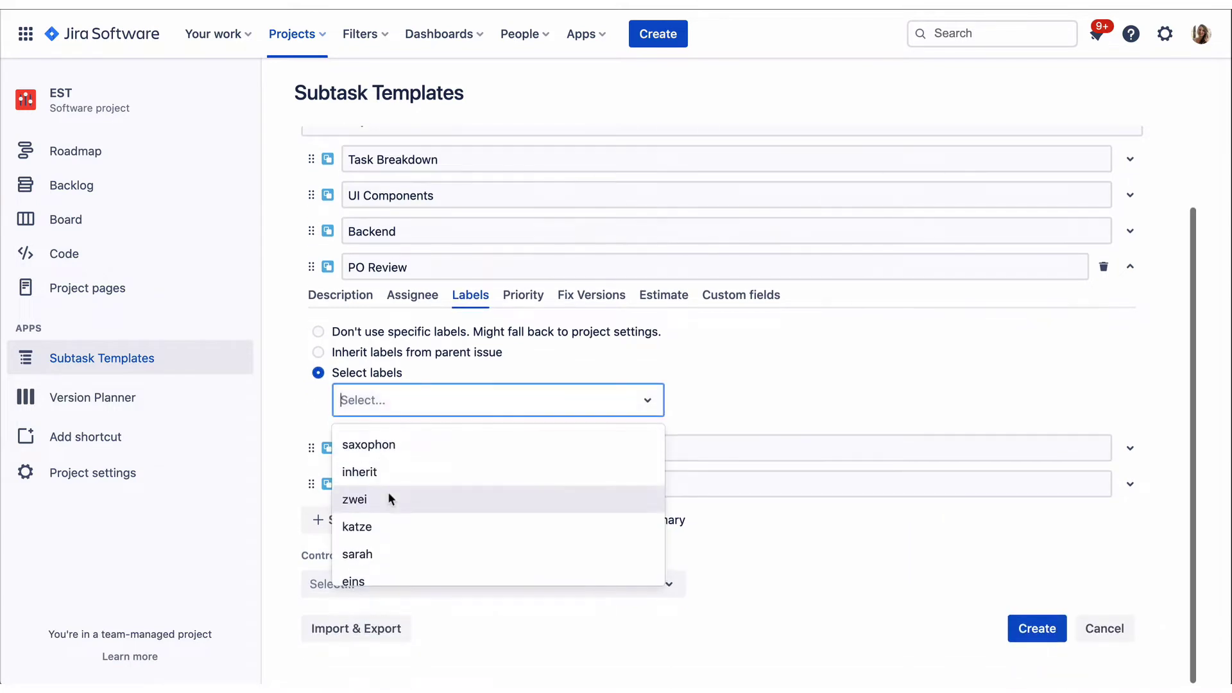
pyautogui.write('review')
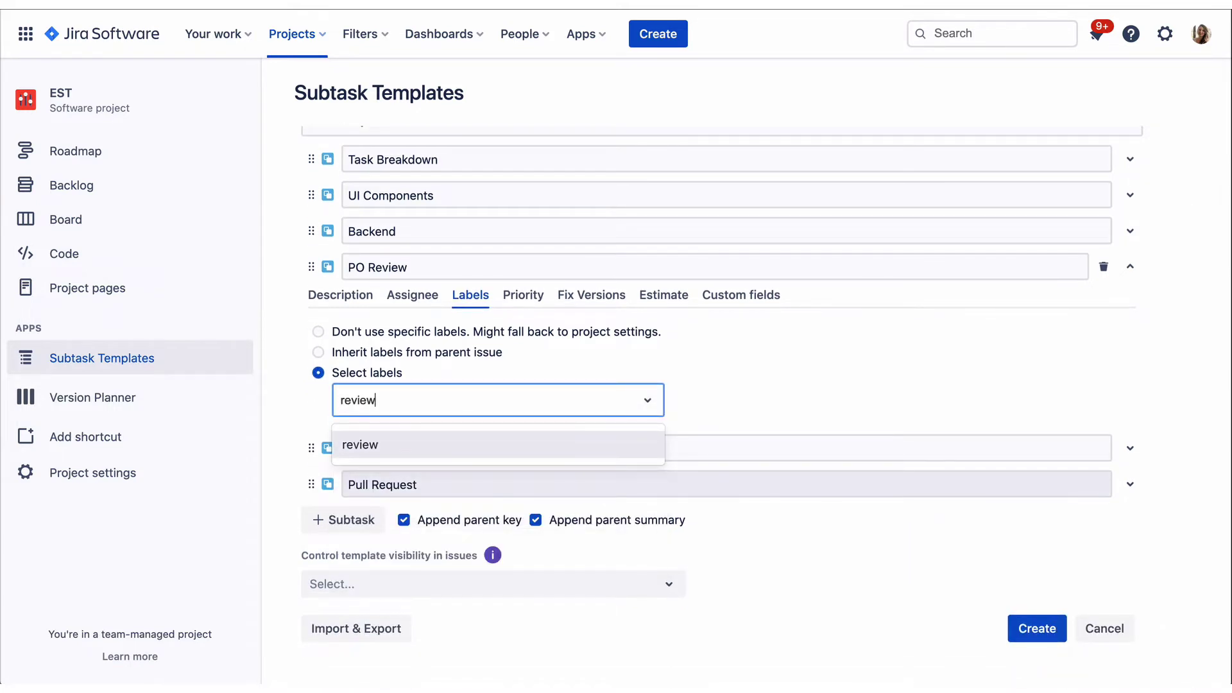
pyautogui.press('Return')
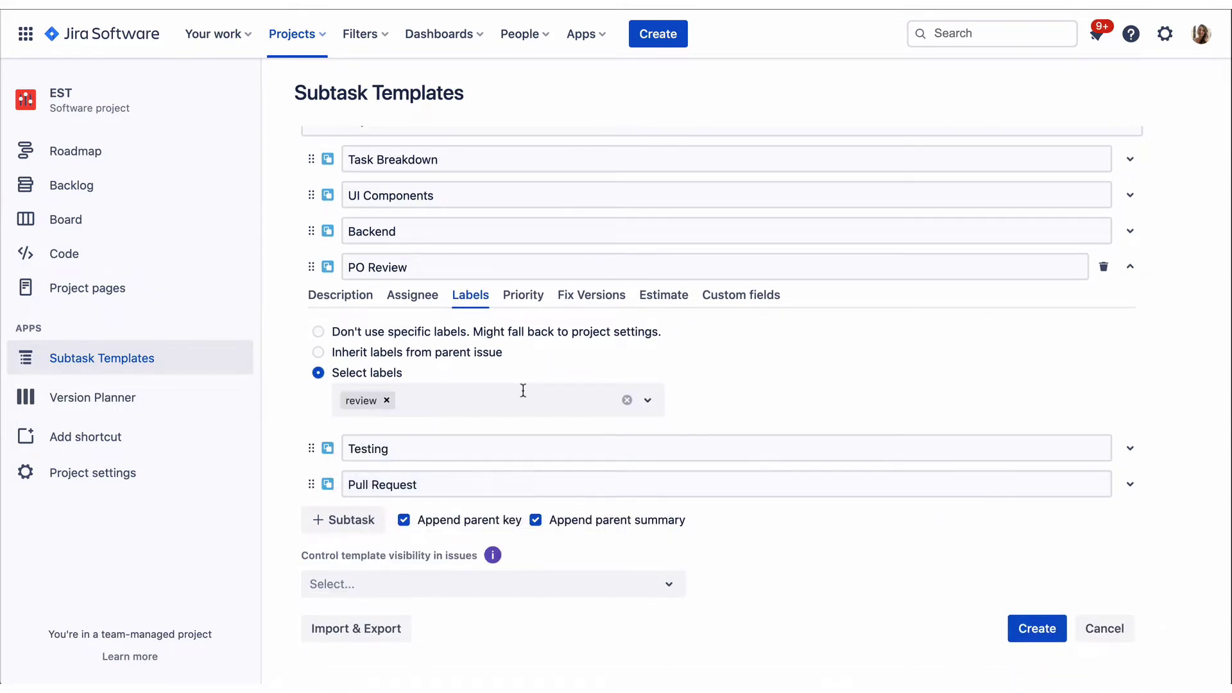
# Set PO Review's priority to Highest and save the User Story template.
pyautogui.click(531, 297)
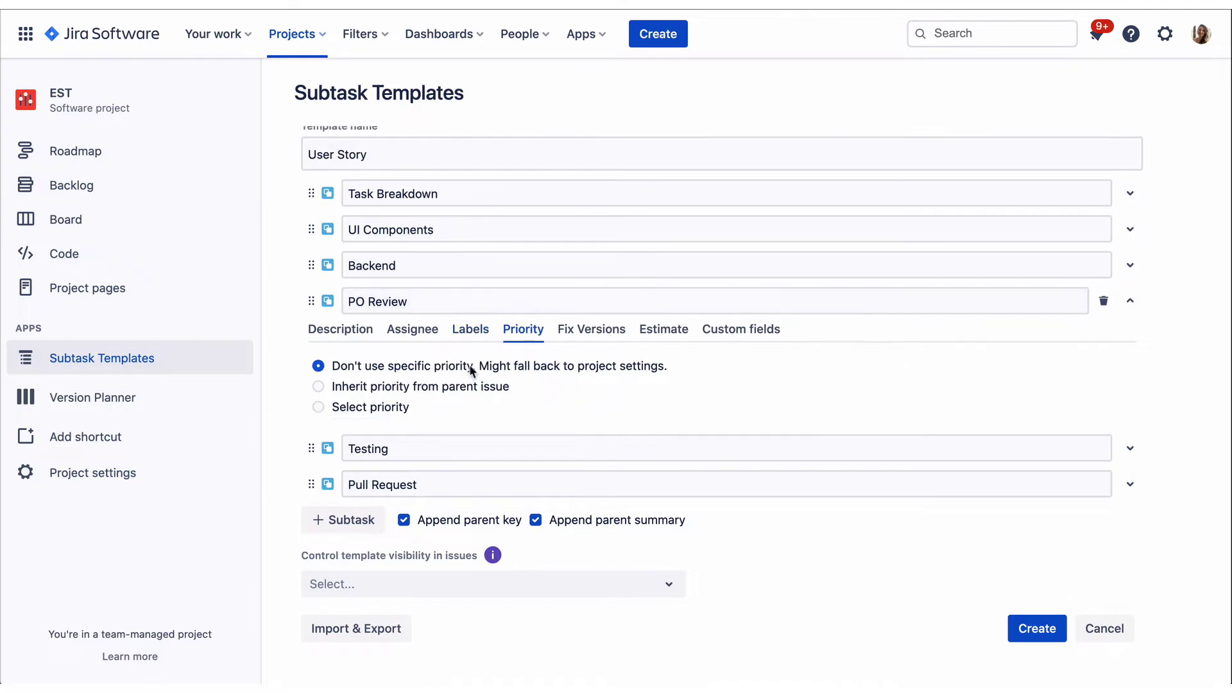
pyautogui.click(399, 407)
pyautogui.click(403, 432)
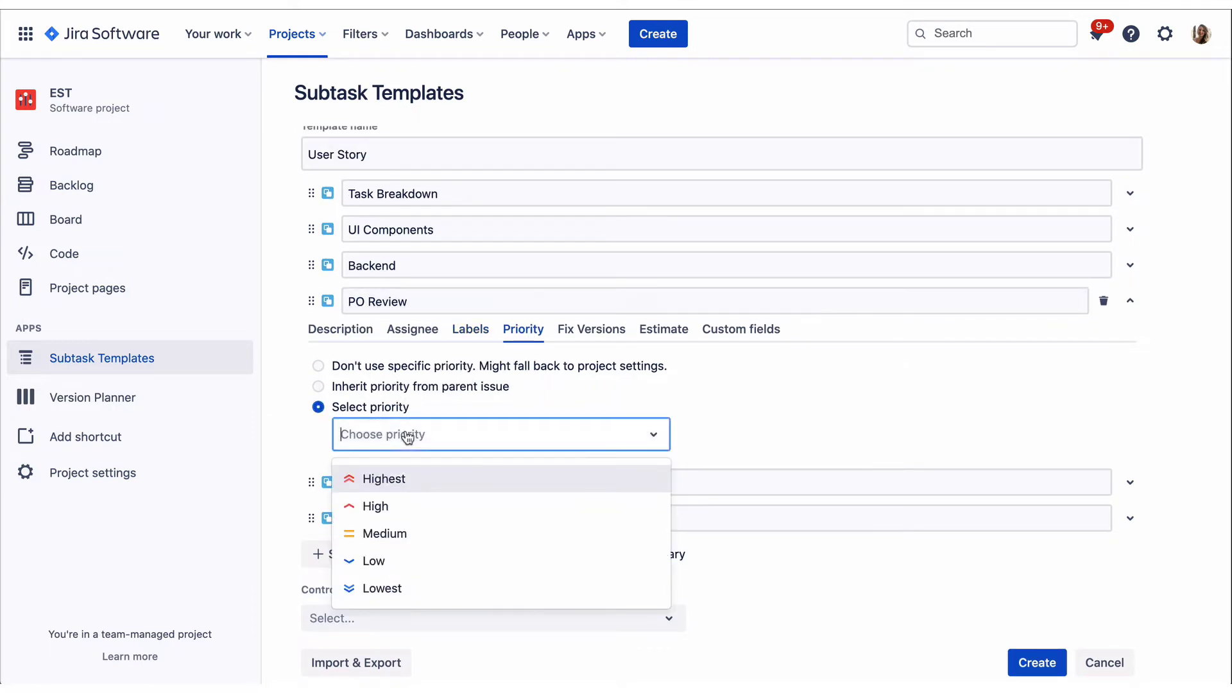
pyautogui.click(406, 476)
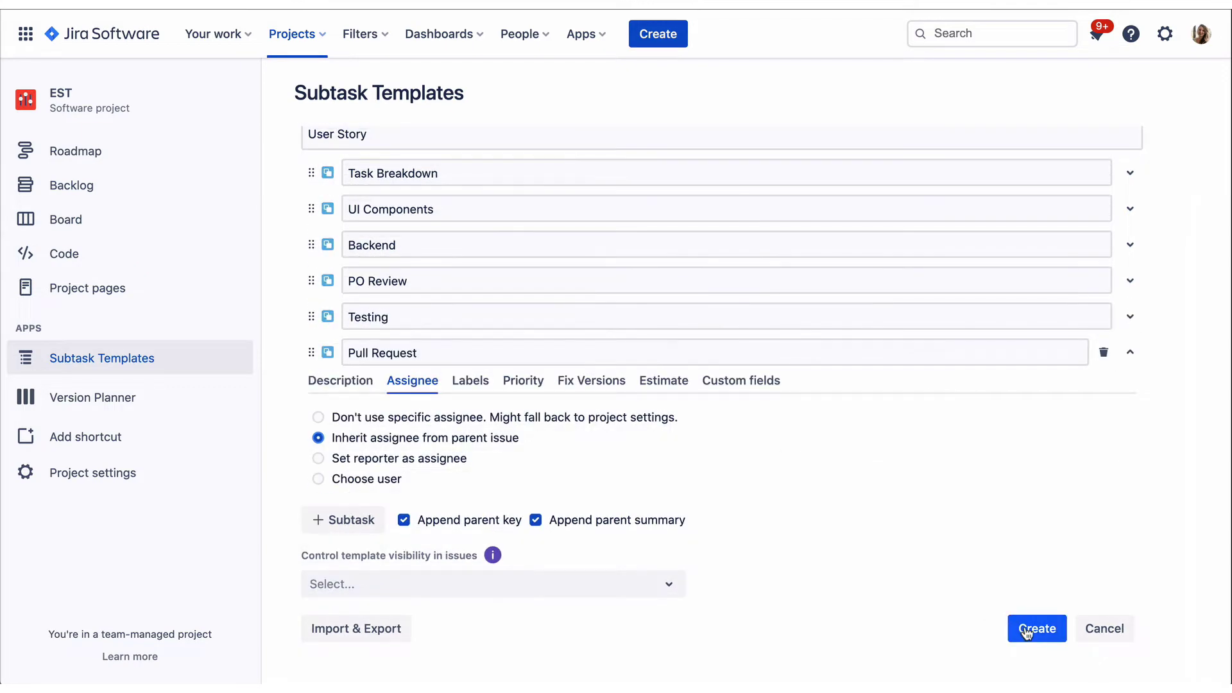
pyautogui.click(1027, 630)
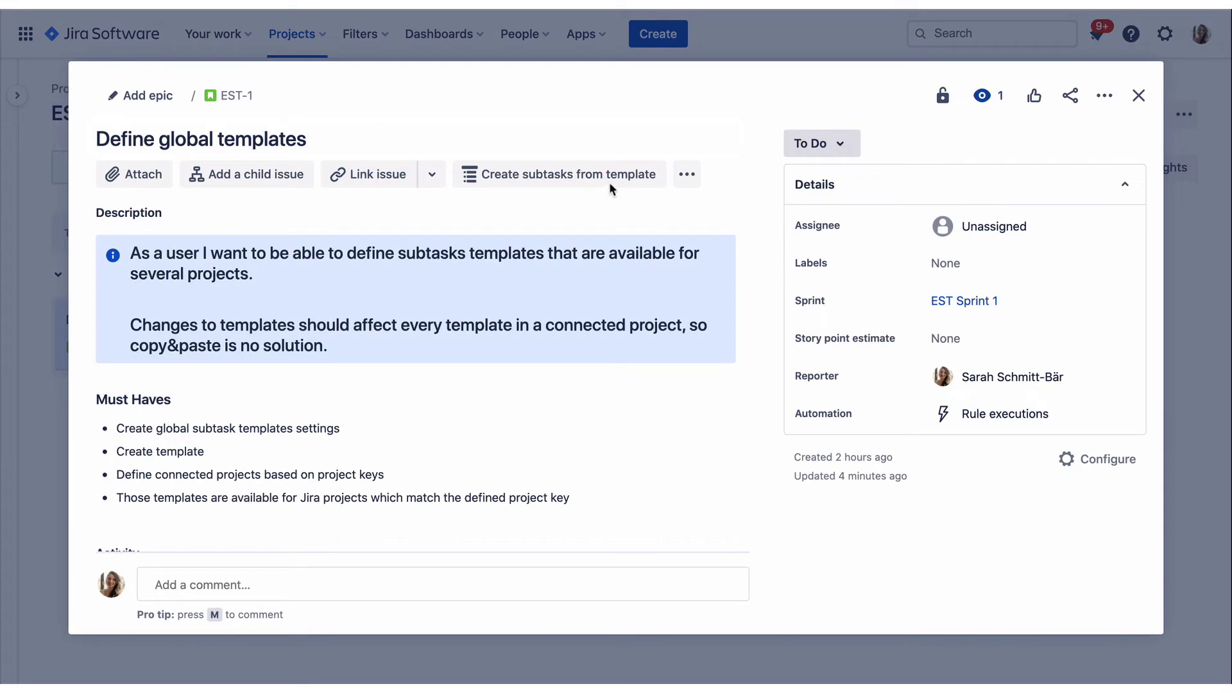
# Apply the User Story template to EST-1 to create its six subtasks.
pyautogui.click(594, 176)
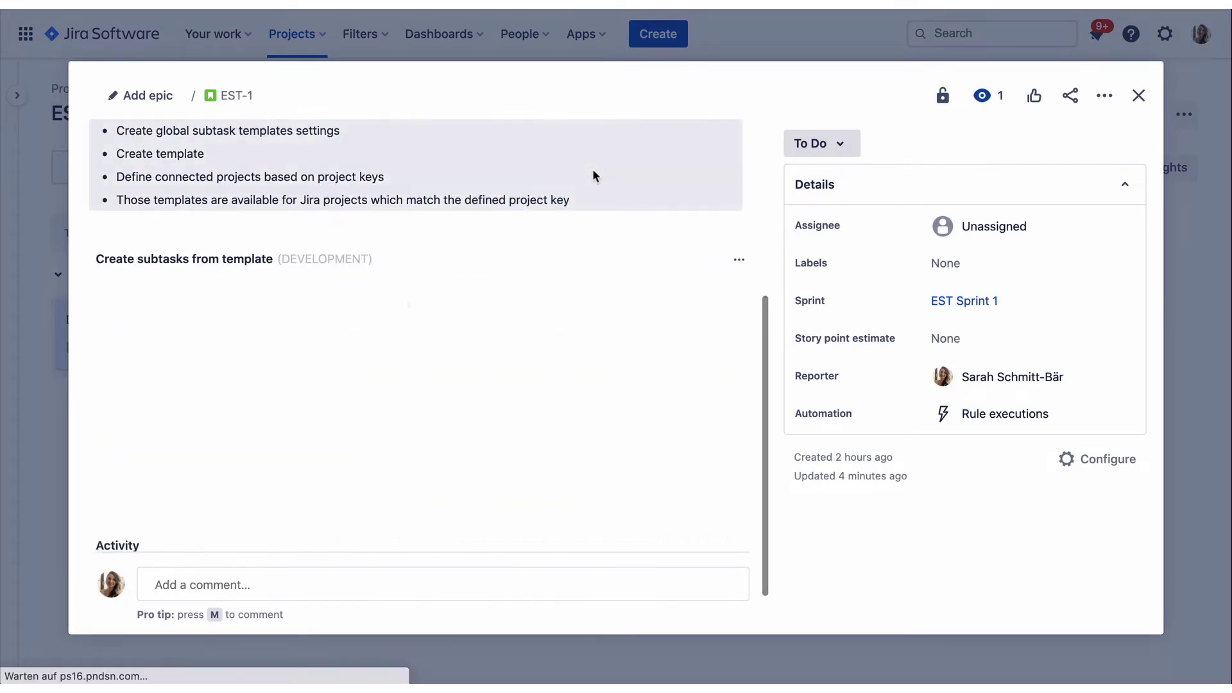
pyautogui.click(556, 288)
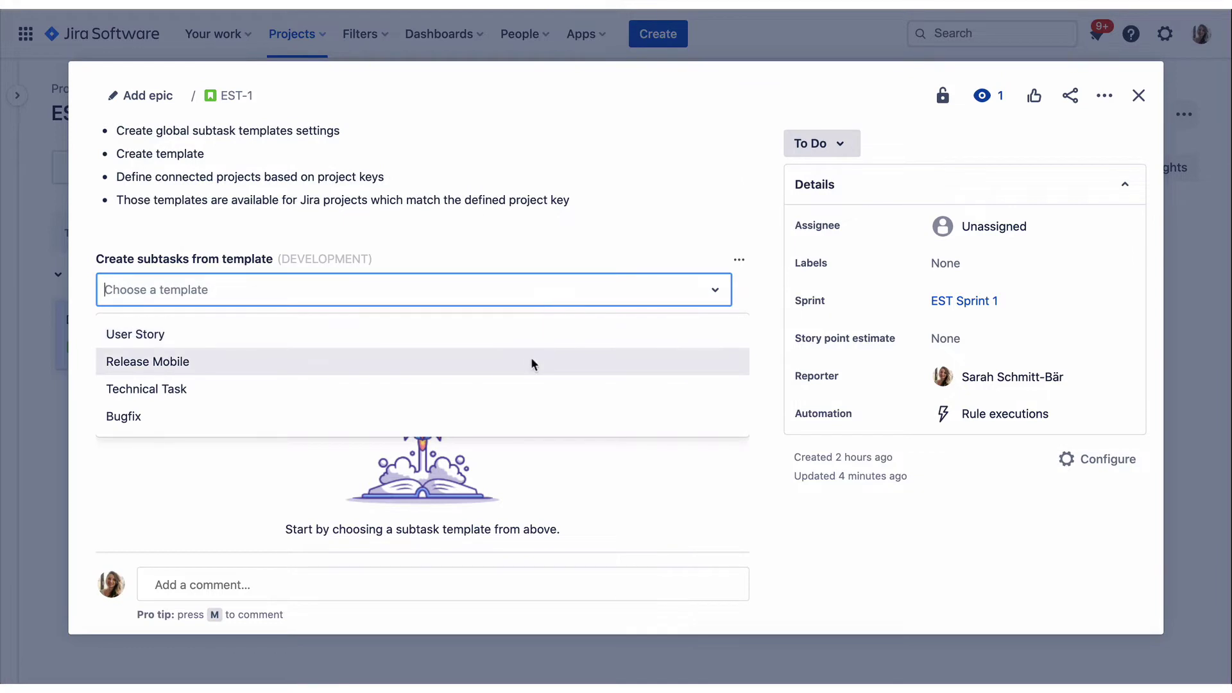
pyautogui.click(544, 335)
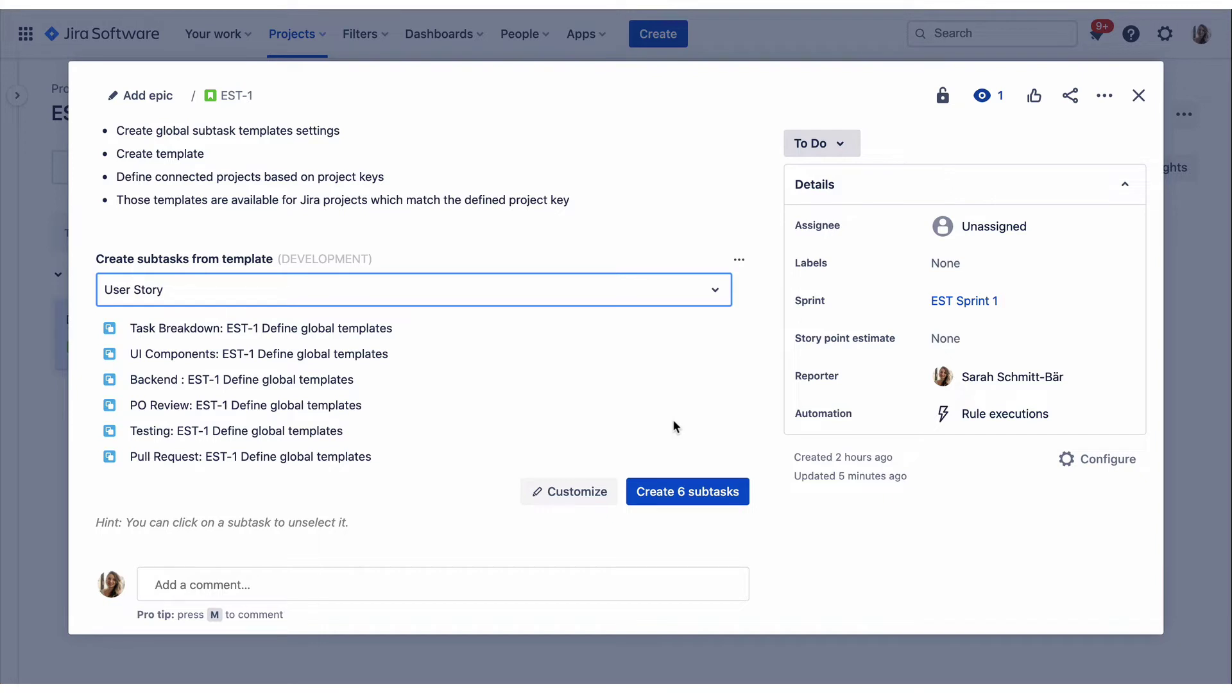
pyautogui.click(664, 494)
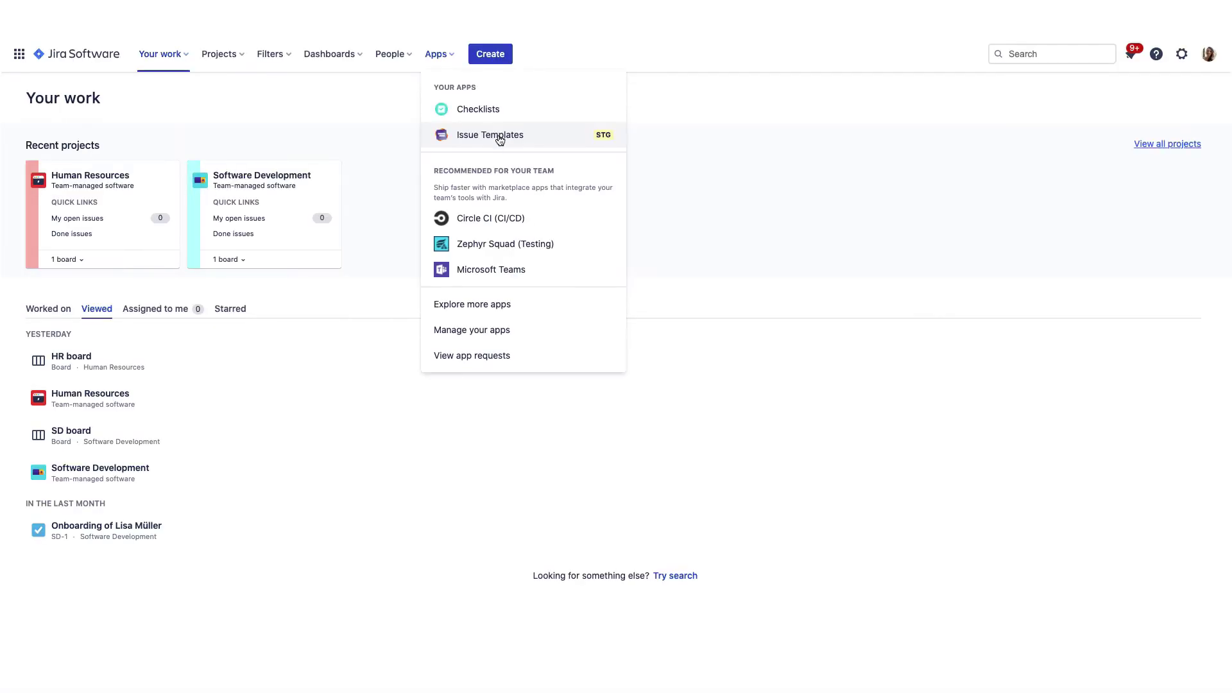
# Go to the Issue Templates library and begin a new template.
pyautogui.click(500, 138)
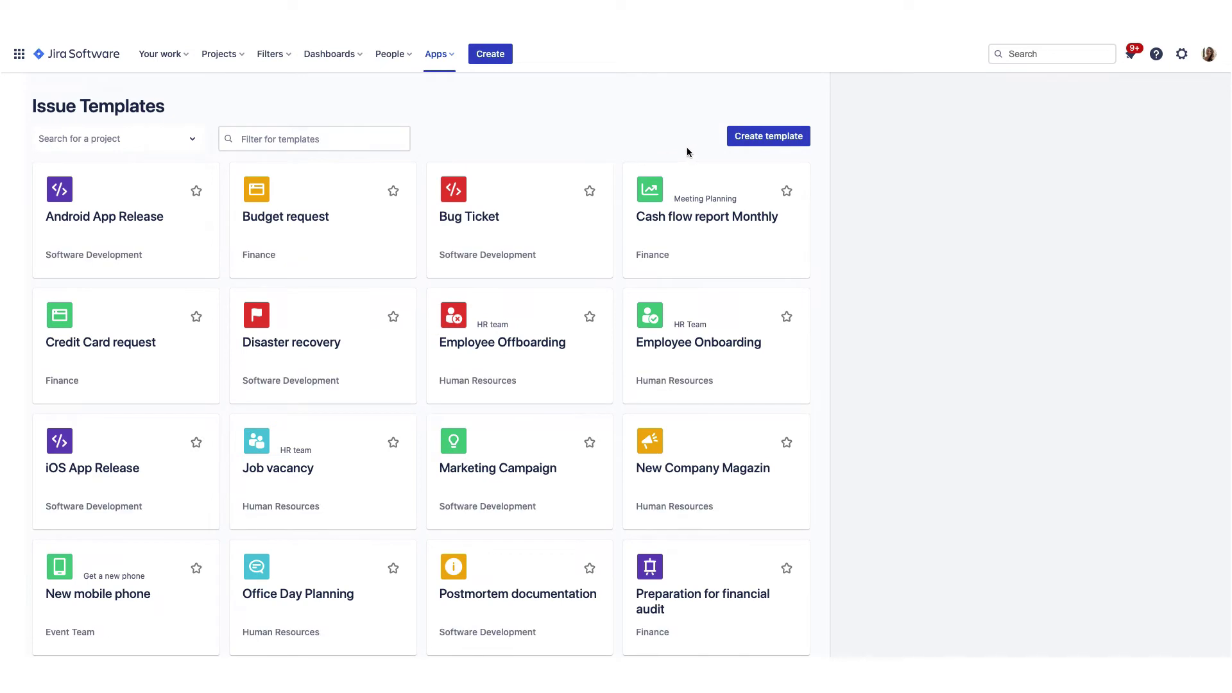
pyautogui.click(765, 142)
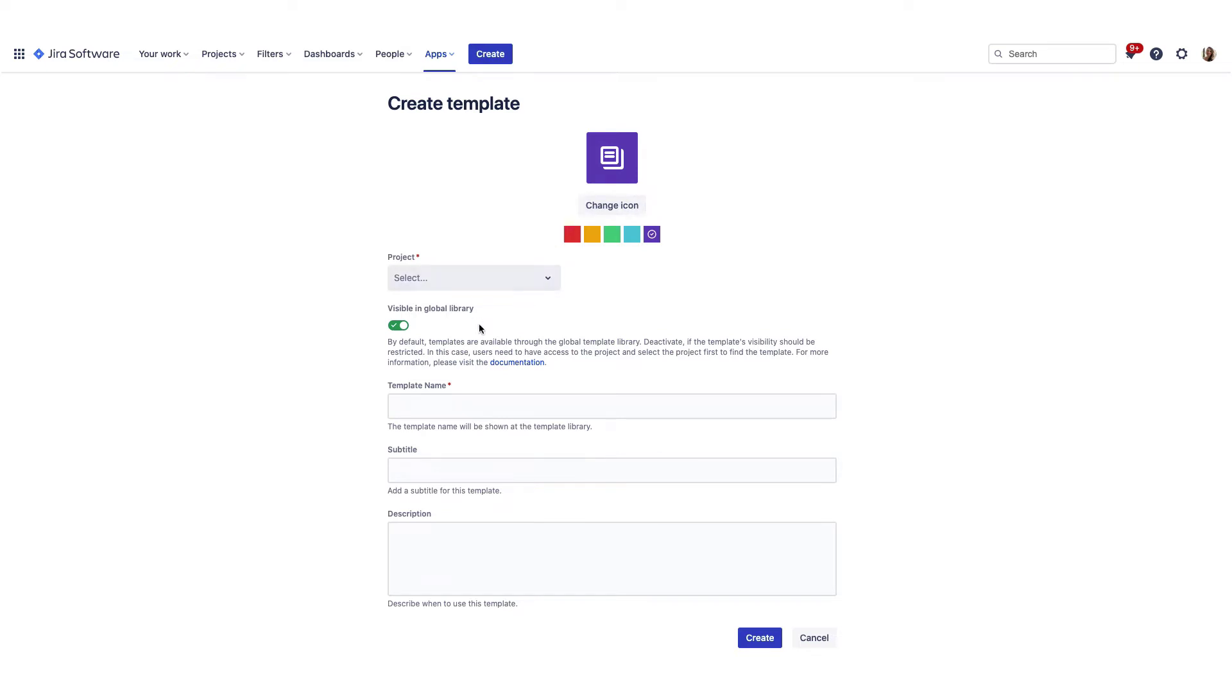
# Name the new template 'Web Release' with a green ship icon.
pyautogui.click(514, 403)
pyautogui.write('Web Release')
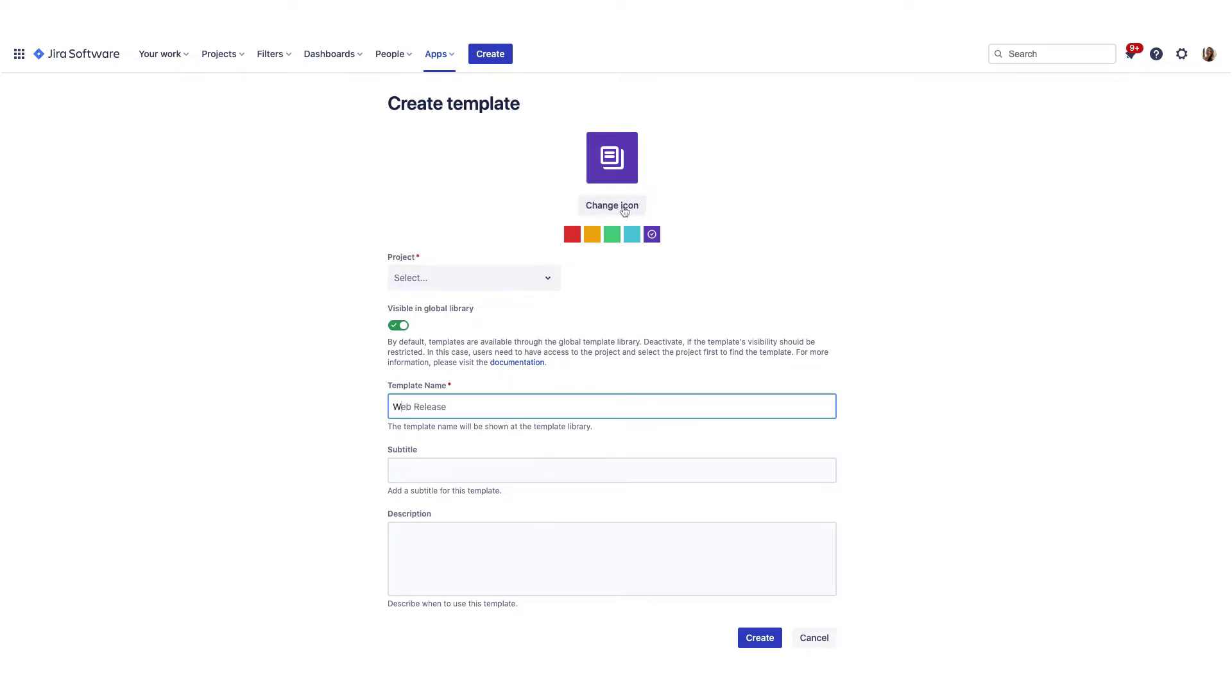
pyautogui.click(625, 206)
pyautogui.click(663, 176)
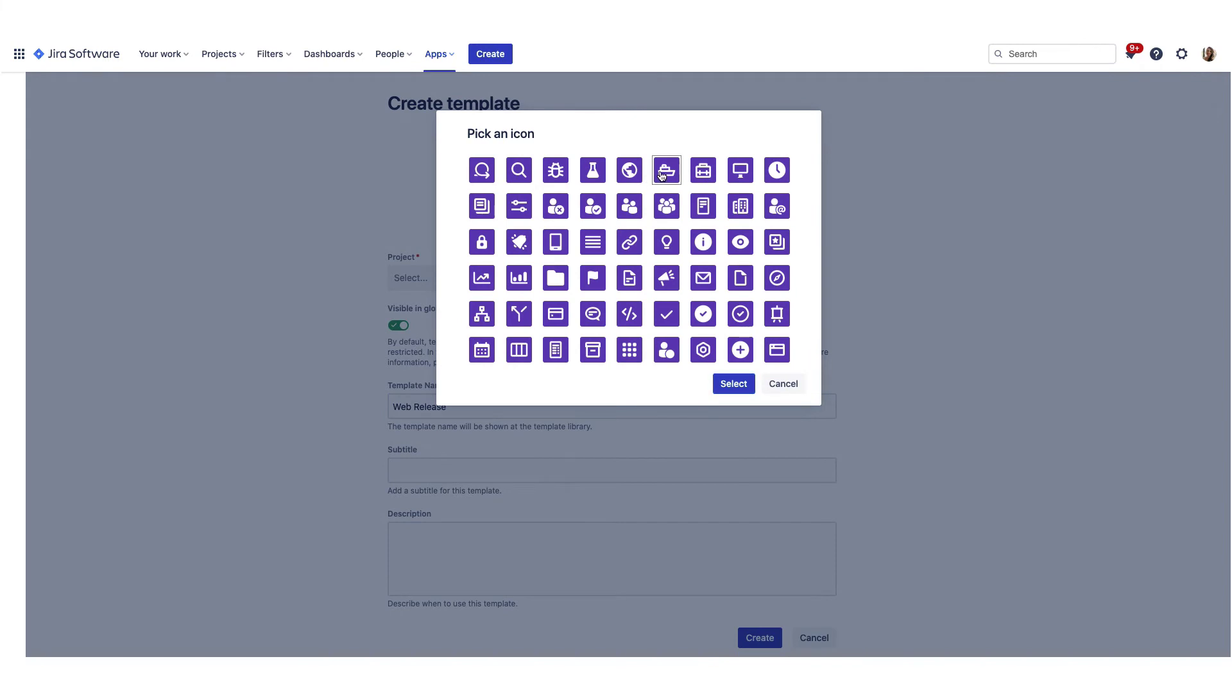
pyautogui.click(733, 384)
pyautogui.click(612, 237)
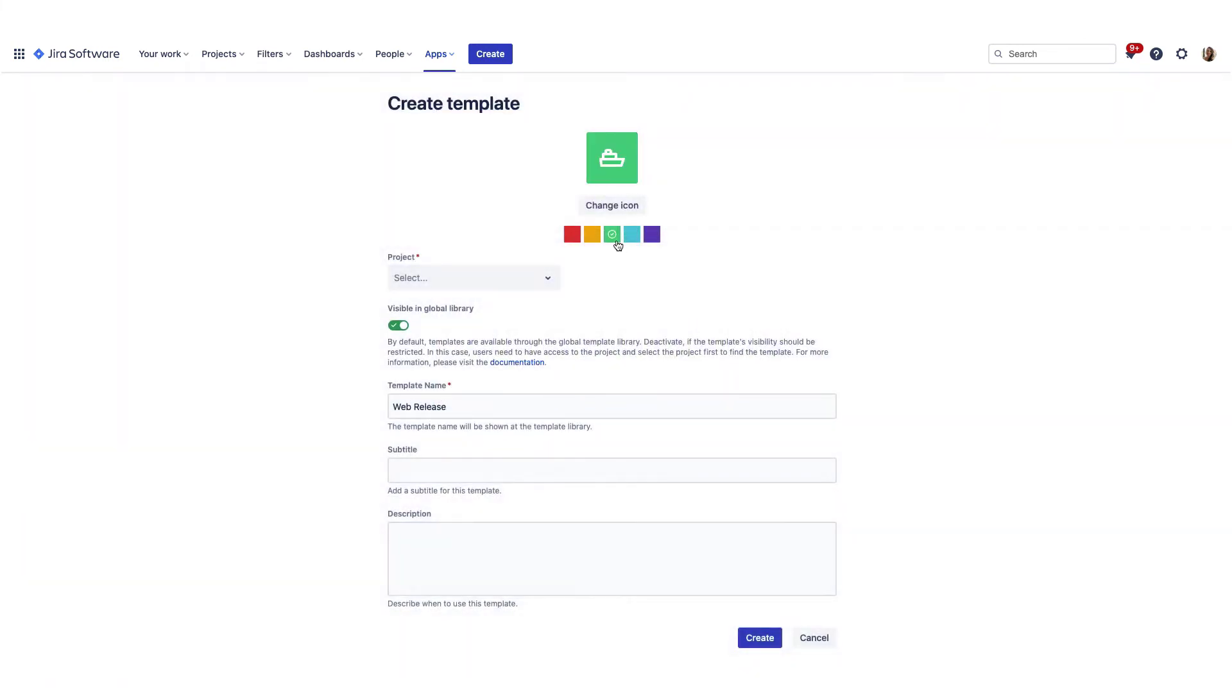
pyautogui.click(760, 637)
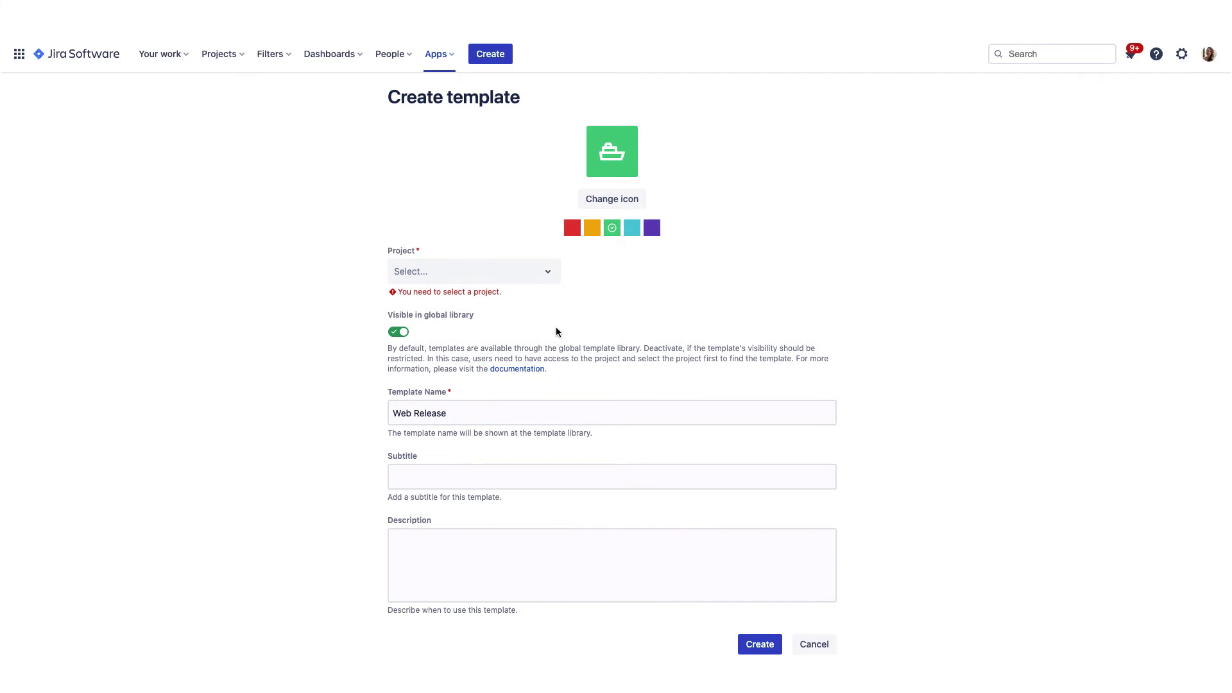
# Assign the template to Software Development and keep it visible in the global library.
pyautogui.click(548, 273)
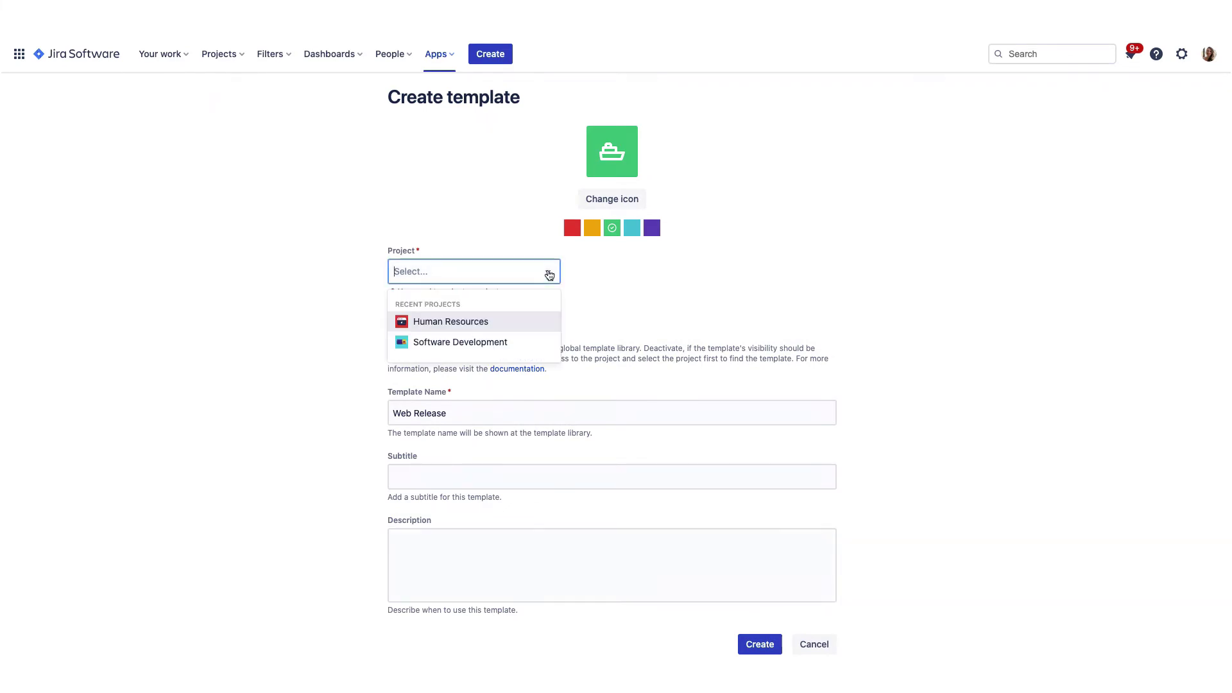
pyautogui.click(465, 342)
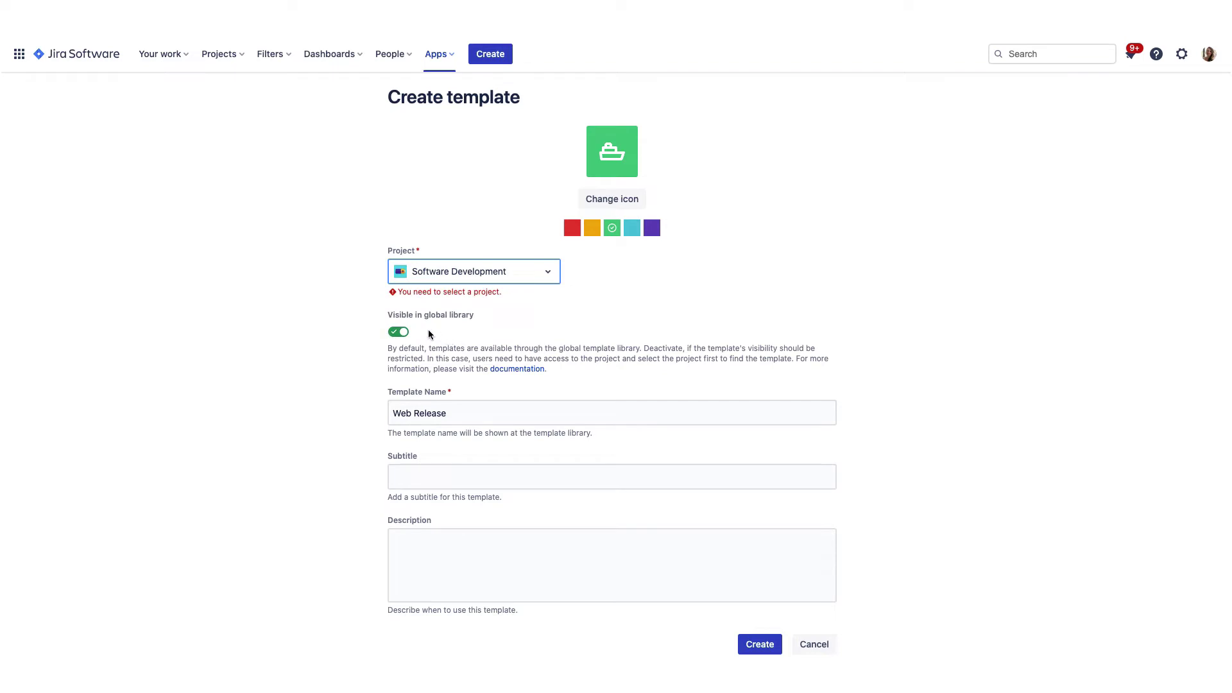
pyautogui.click(403, 333)
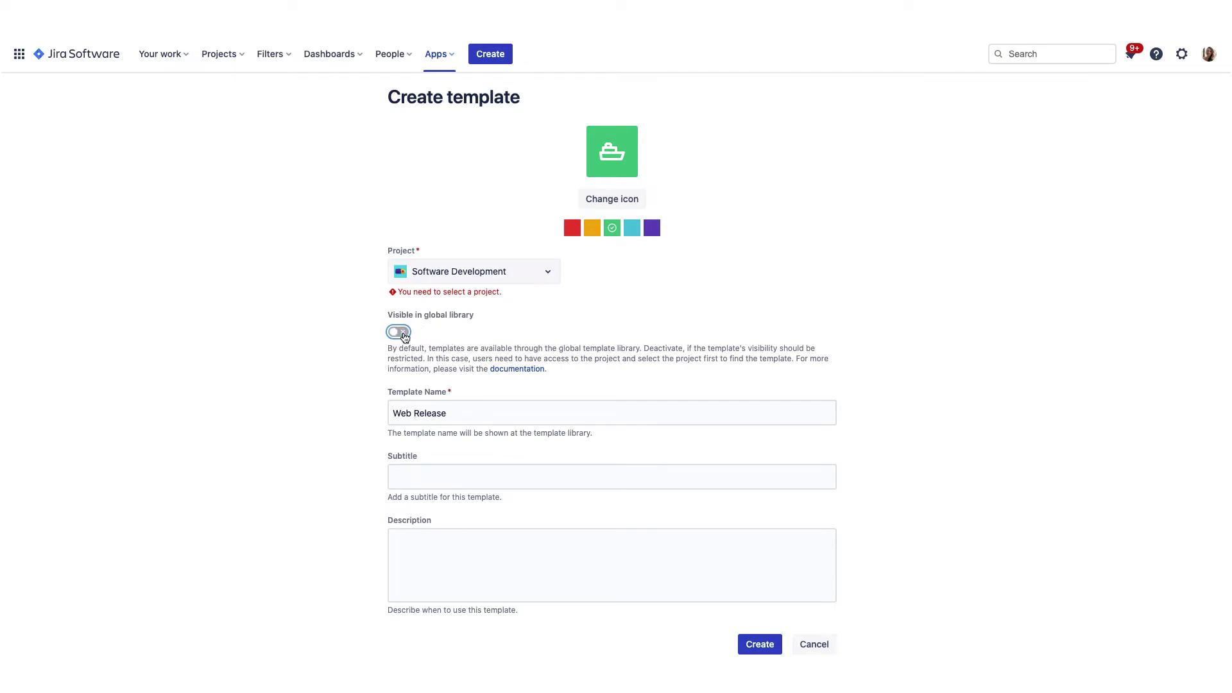
pyautogui.click(403, 333)
# Create the template and add 'Web Release' as its first issue.
pyautogui.click(765, 644)
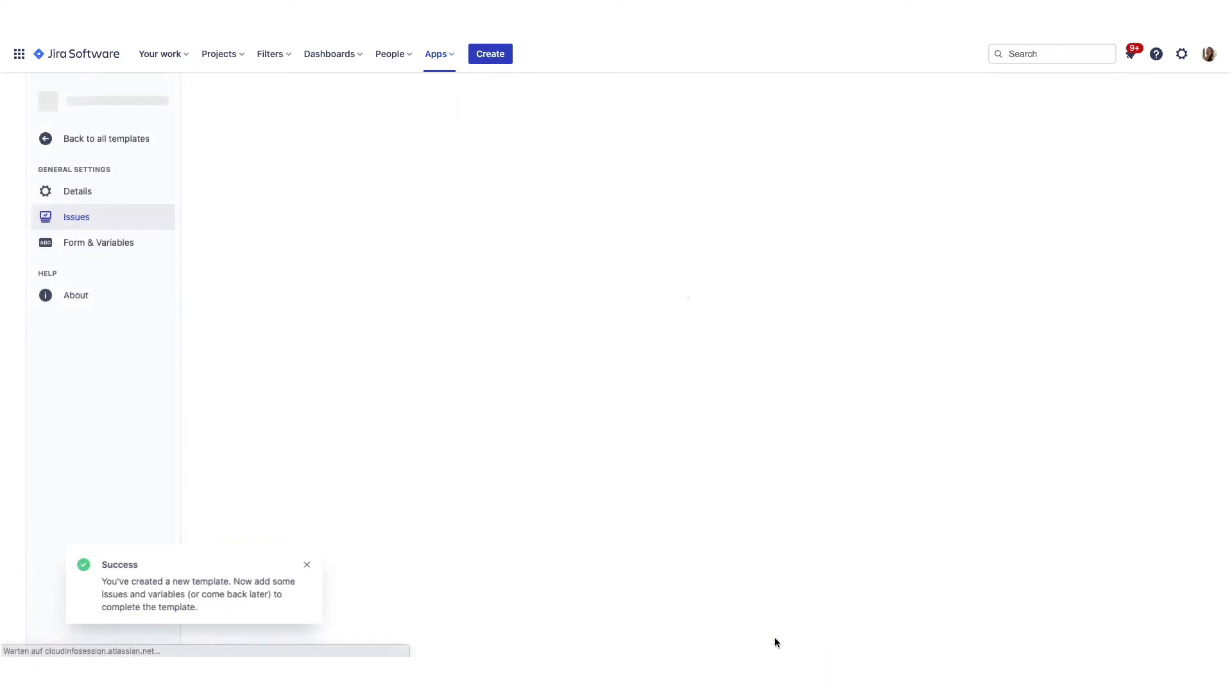
pyautogui.click(713, 274)
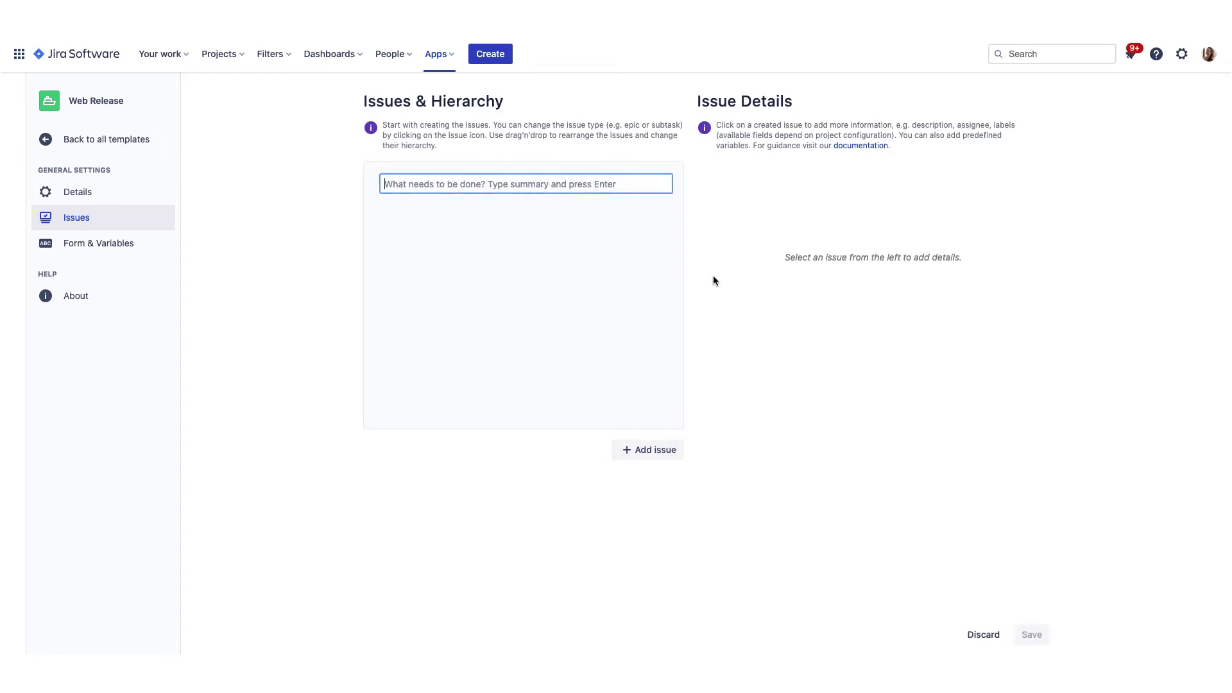
pyautogui.write('Web Release')
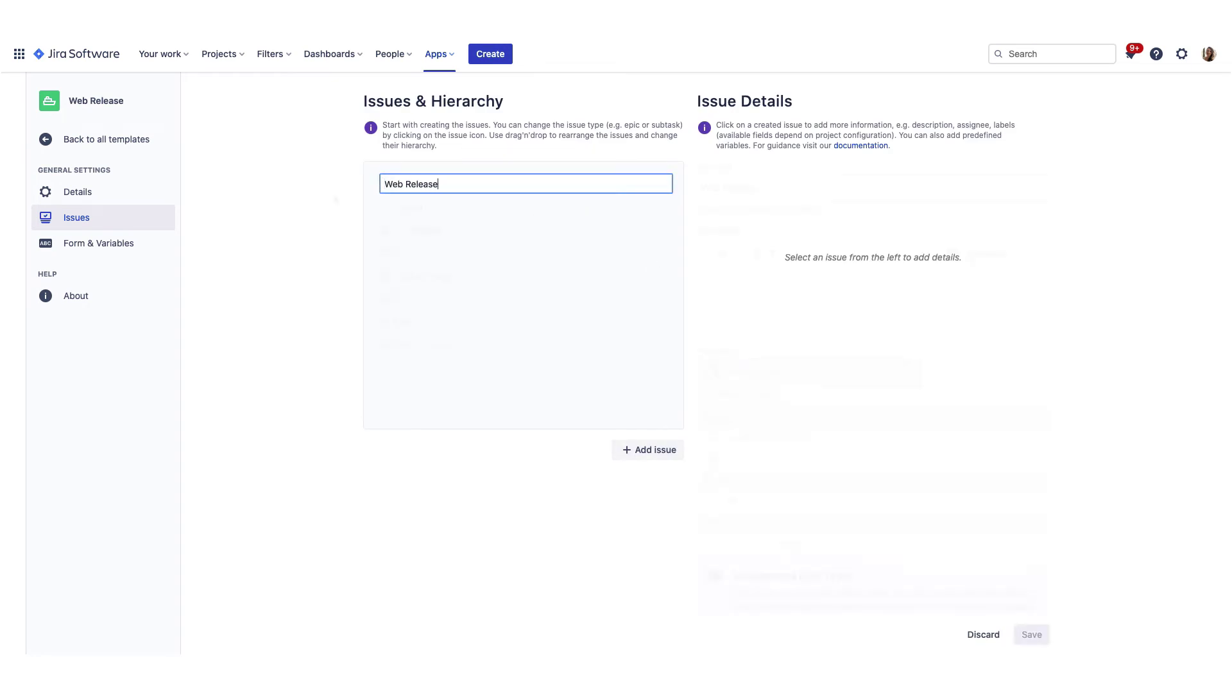
pyautogui.press('Return')
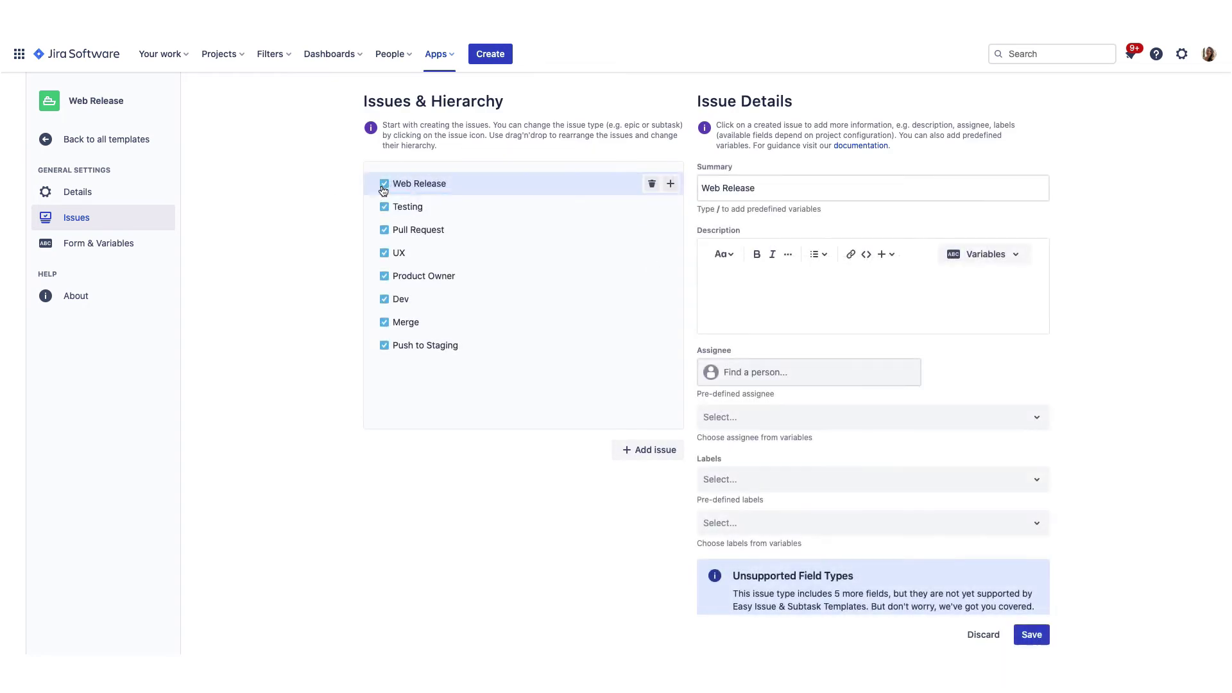
# Make Web Release an Epic and nest UX under the Testing issue.
pyautogui.click(384, 184)
pyautogui.click(413, 247)
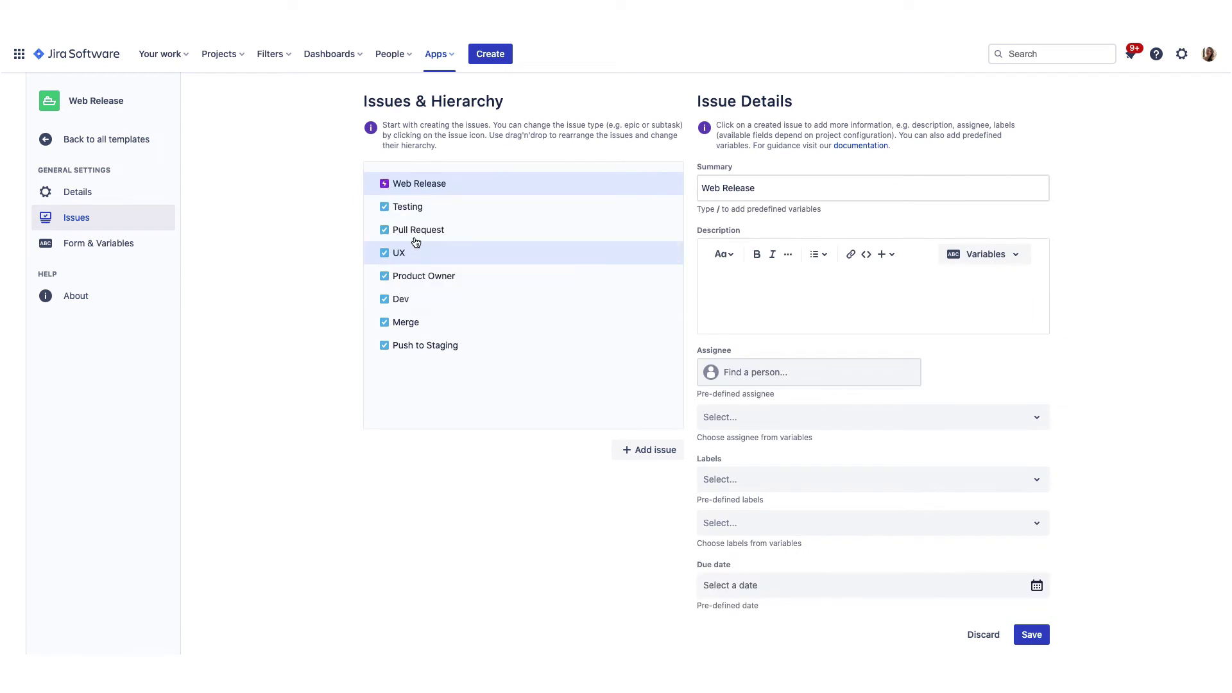
pyautogui.click(411, 270)
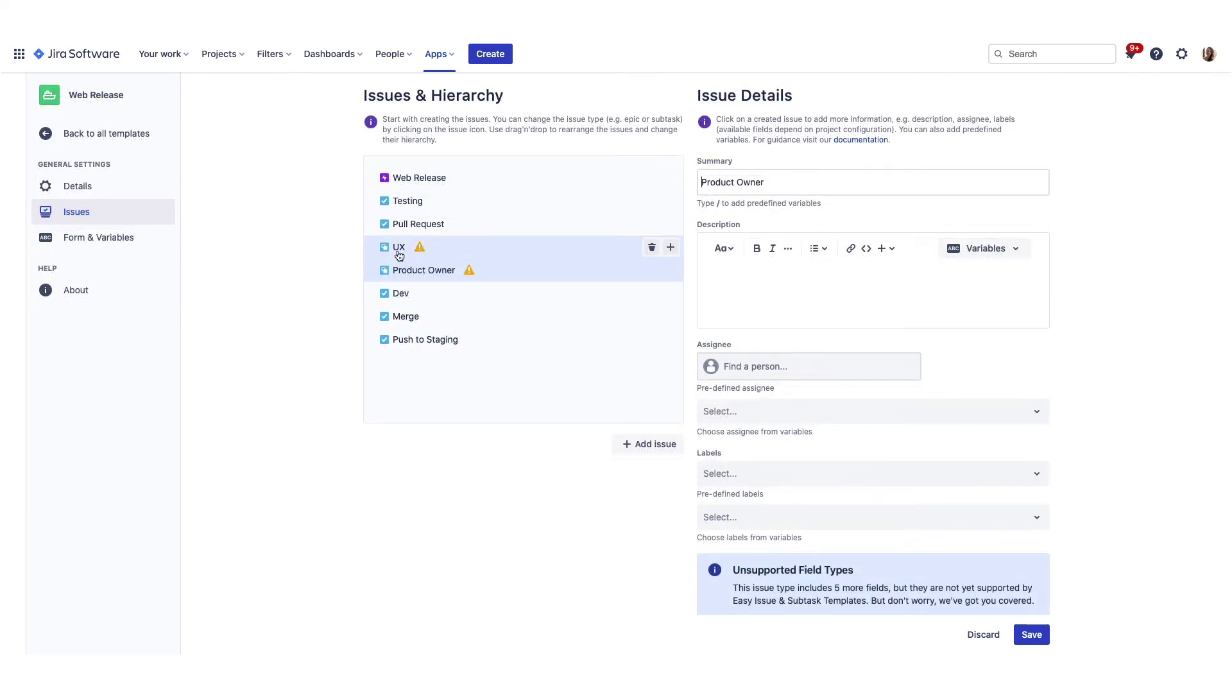
pyautogui.moveTo(396, 248); pyautogui.dragTo(406, 190)
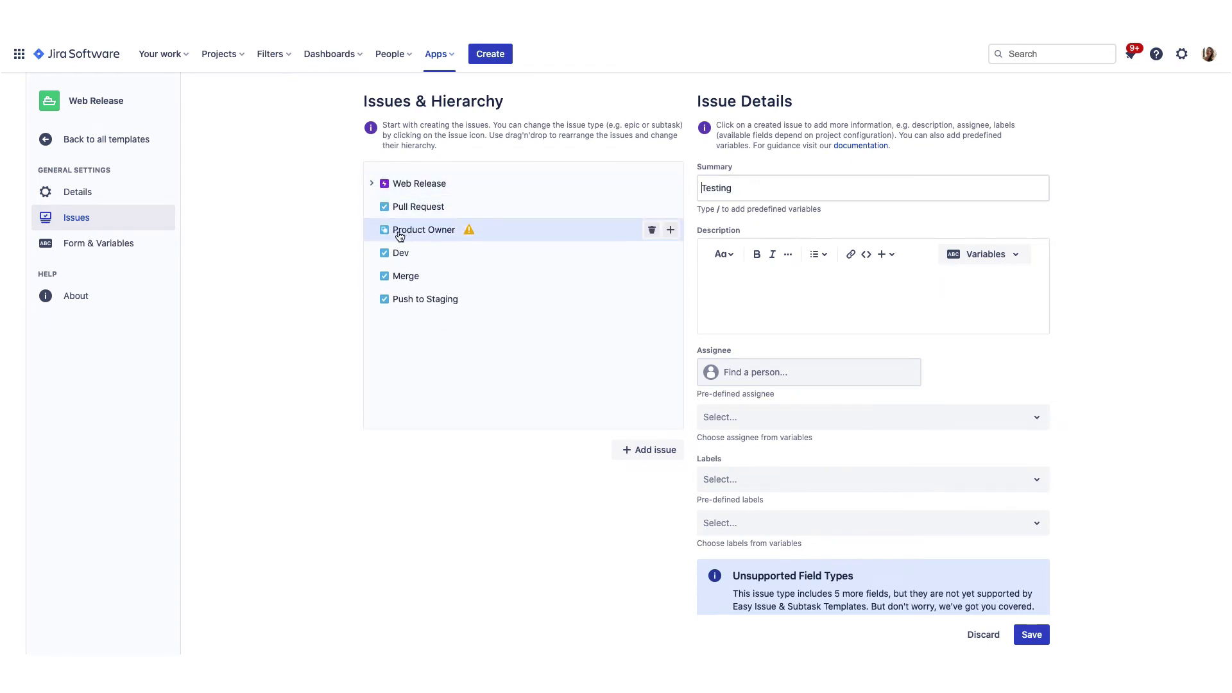
# Move Product Owner under Testing and save its description beginning 'Before you can'.
pyautogui.click(376, 186)
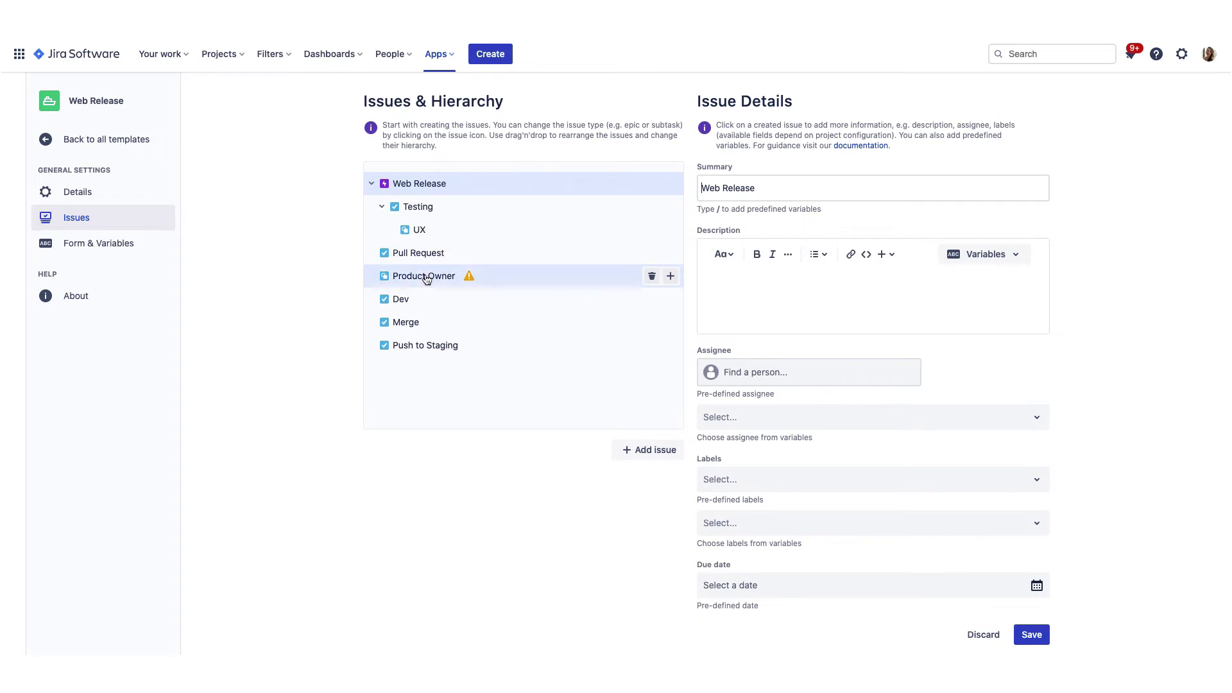
pyautogui.moveTo(424, 276)
pyautogui.mouseDown()
pyautogui.moveTo(439, 221)
pyautogui.moveTo(428, 297)
pyautogui.mouseUp()
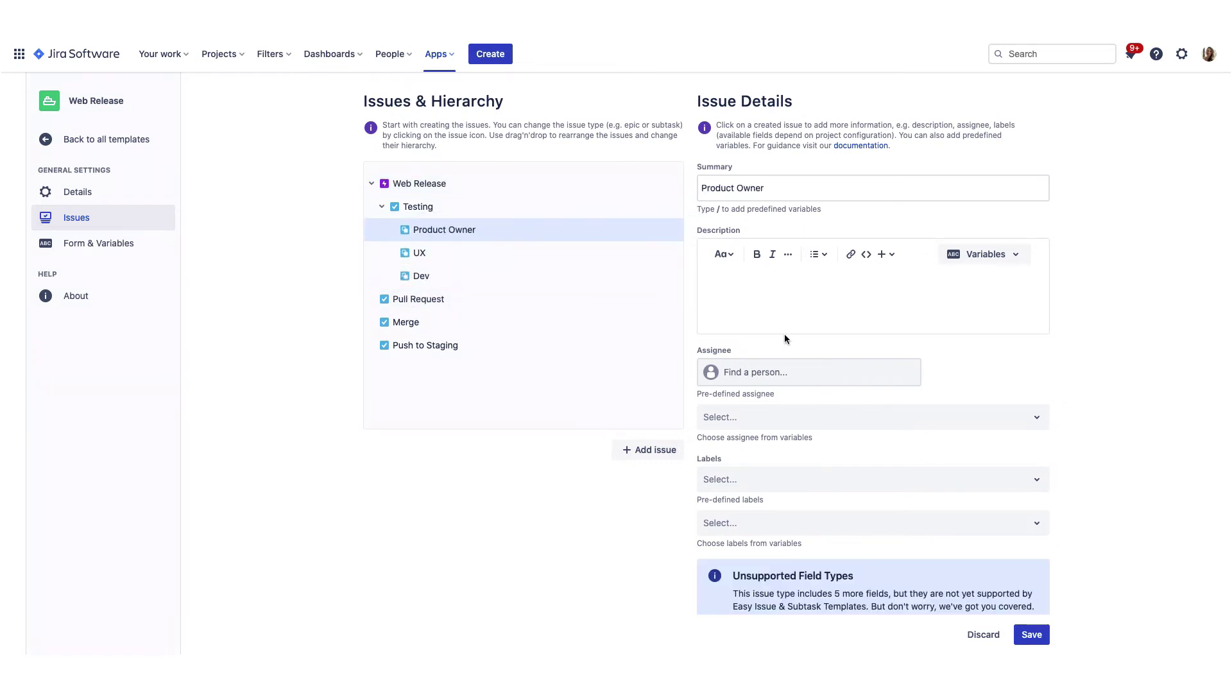
pyautogui.click(811, 313)
pyautogui.write('Before you can')
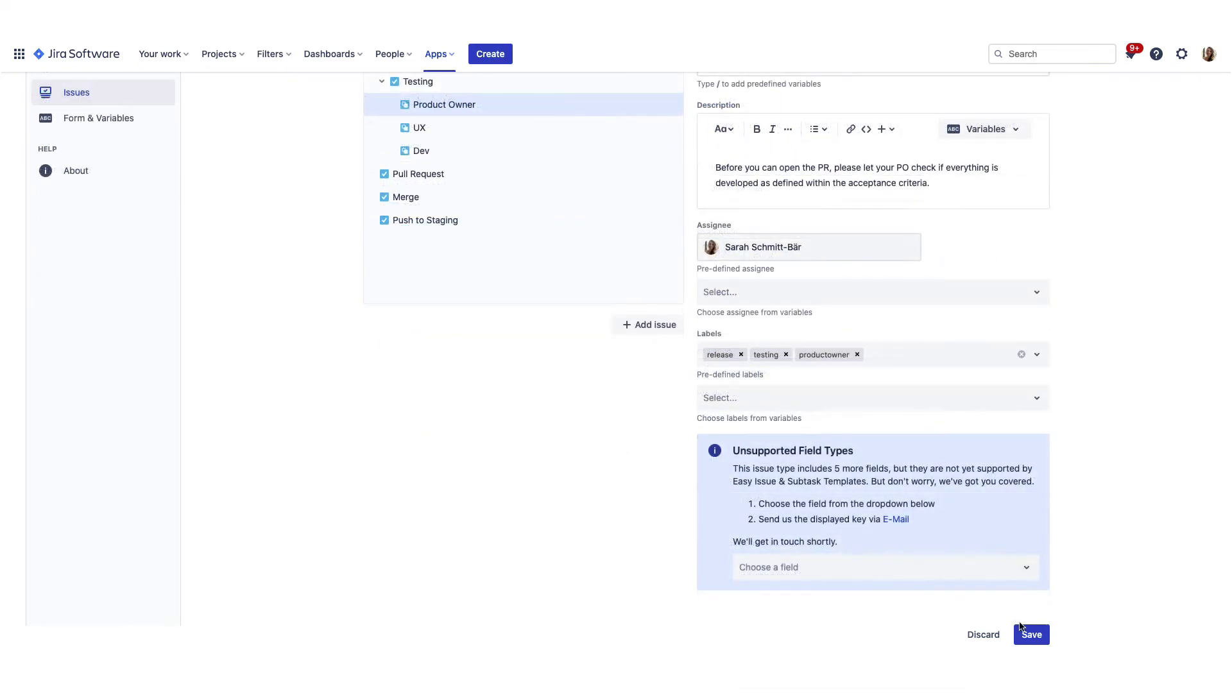
pyautogui.click(1022, 629)
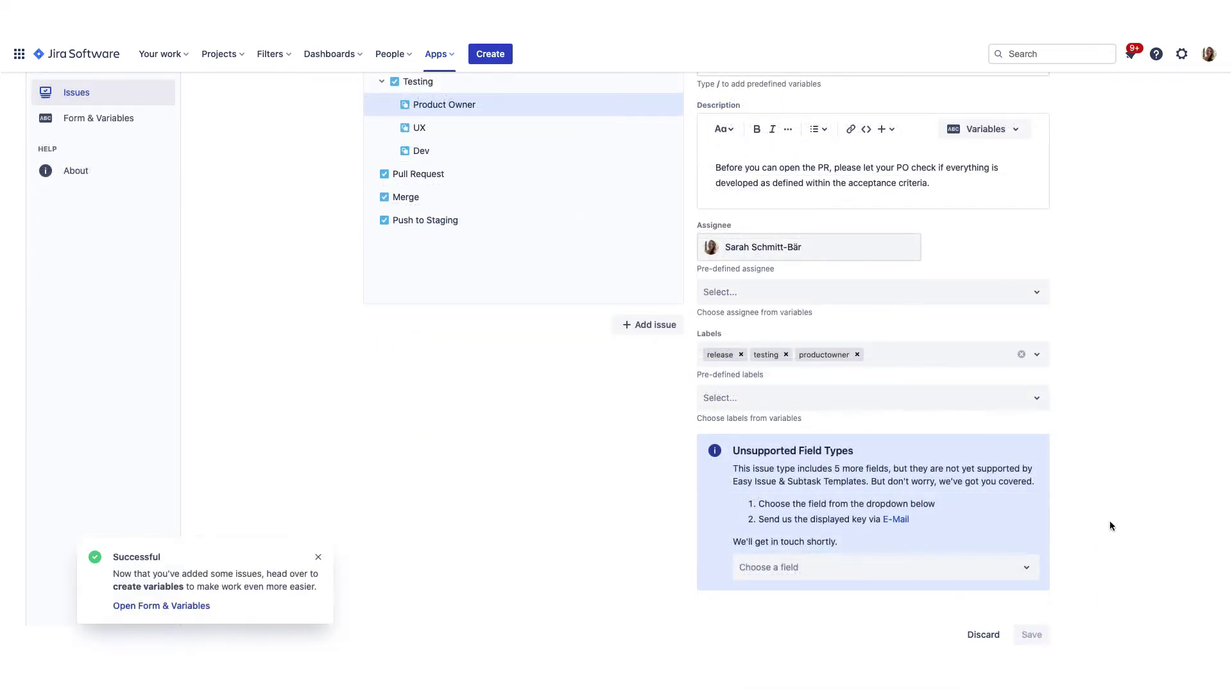
pyautogui.scroll(3, 1110, 523)
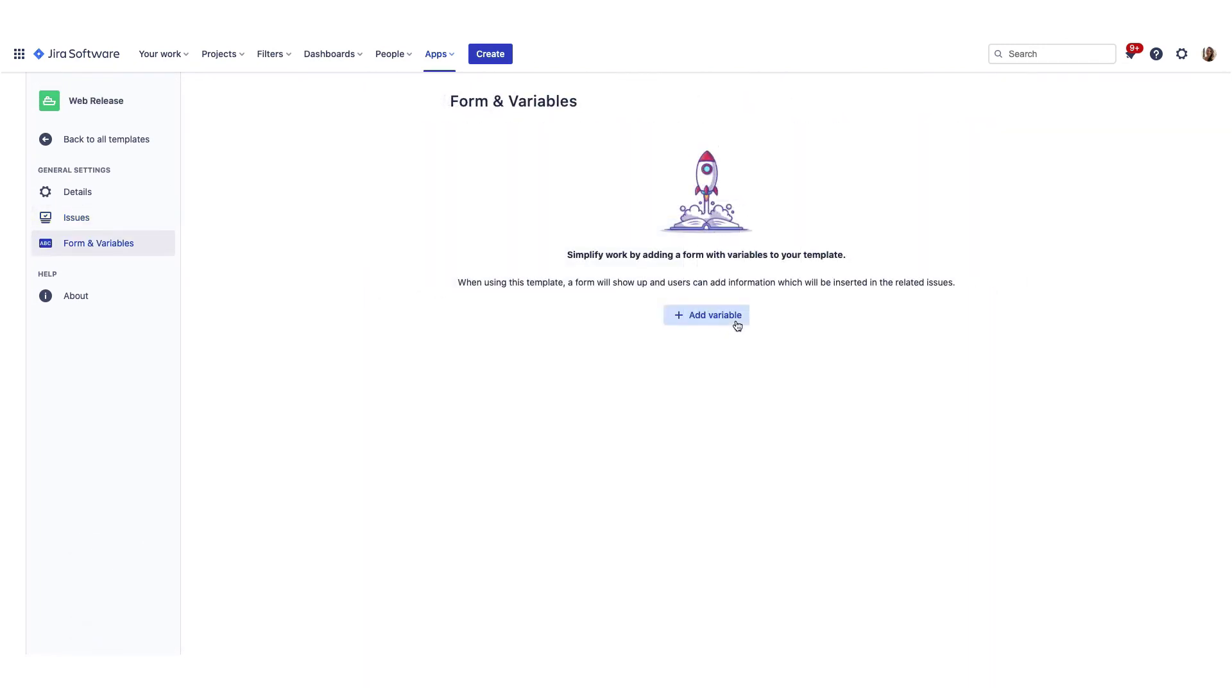
# Add form variables, beginning with a user picker for the release owner, and save them.
pyautogui.click(737, 326)
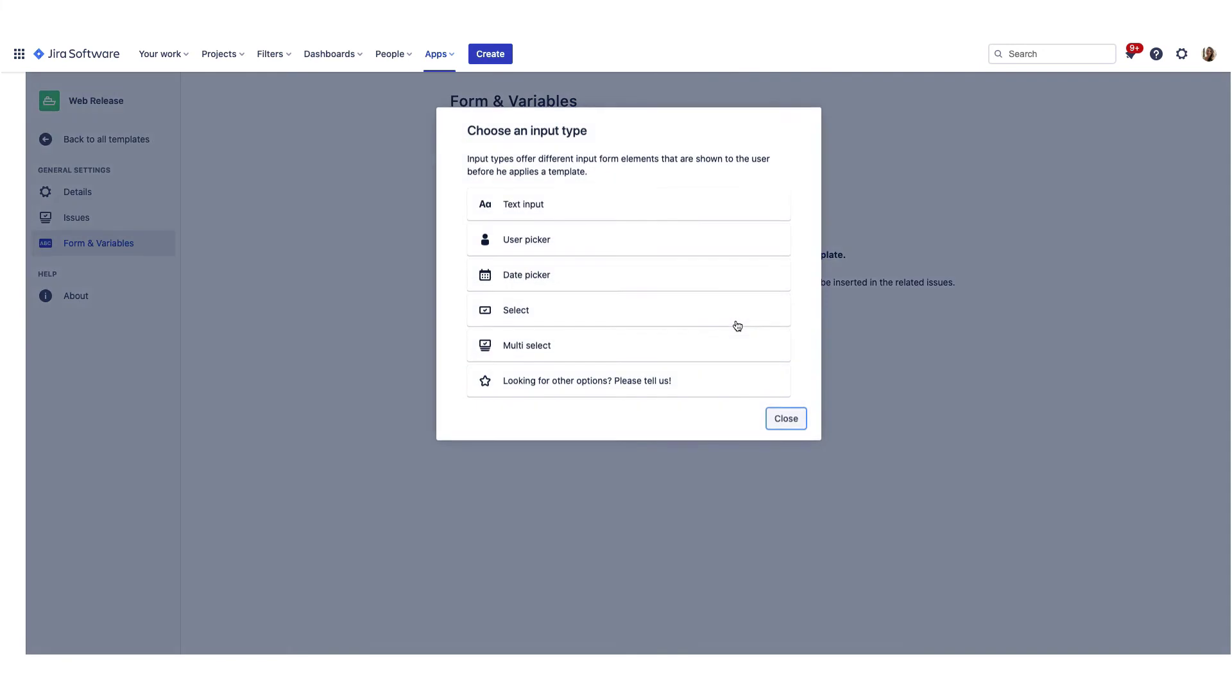
pyautogui.click(609, 252)
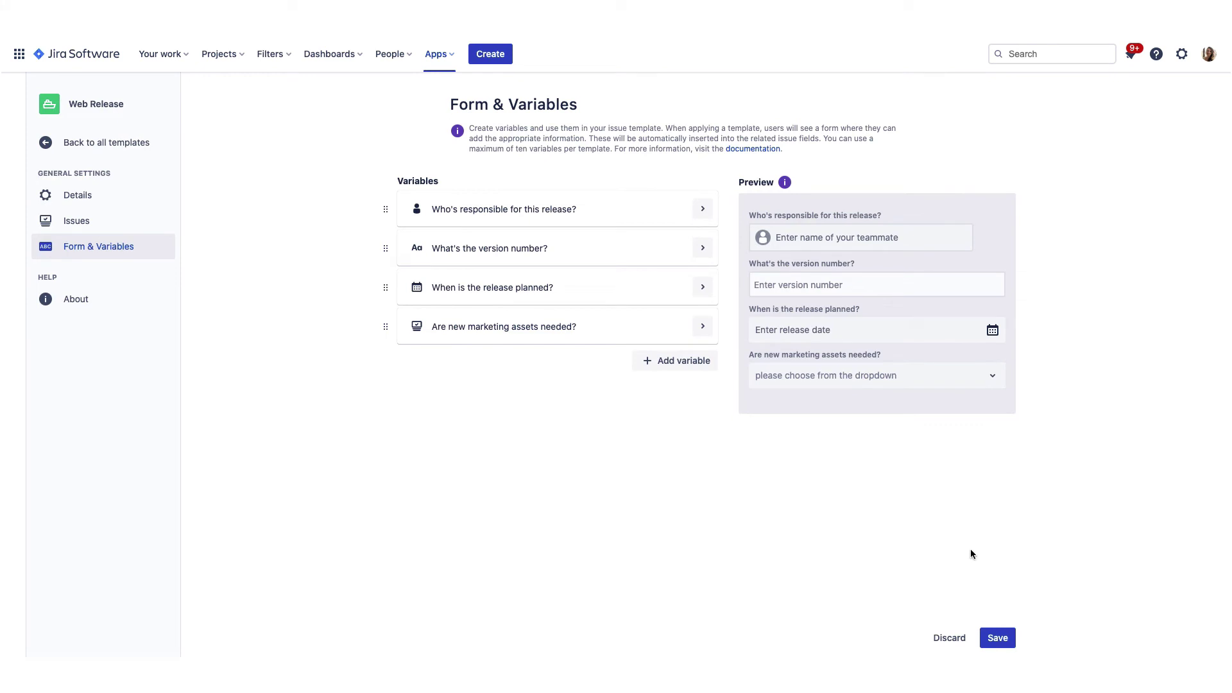
pyautogui.click(1000, 637)
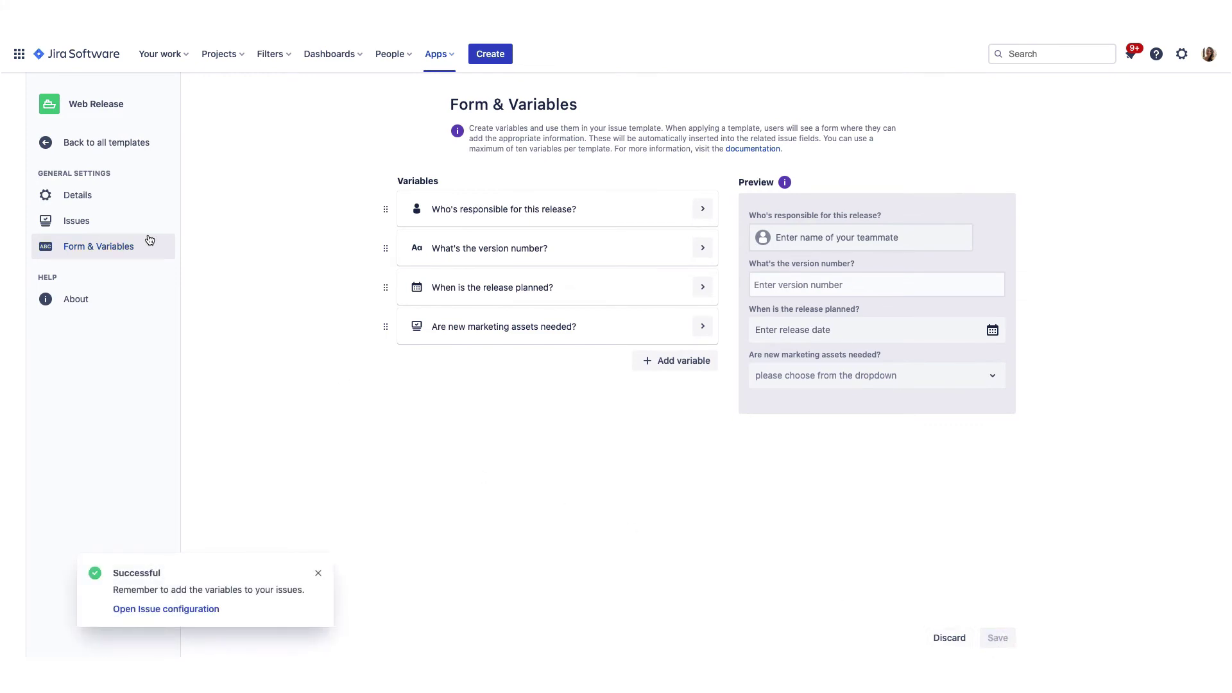
# Insert the version number variable into Web Release's summary and marketing assets into its description.
pyautogui.click(106, 220)
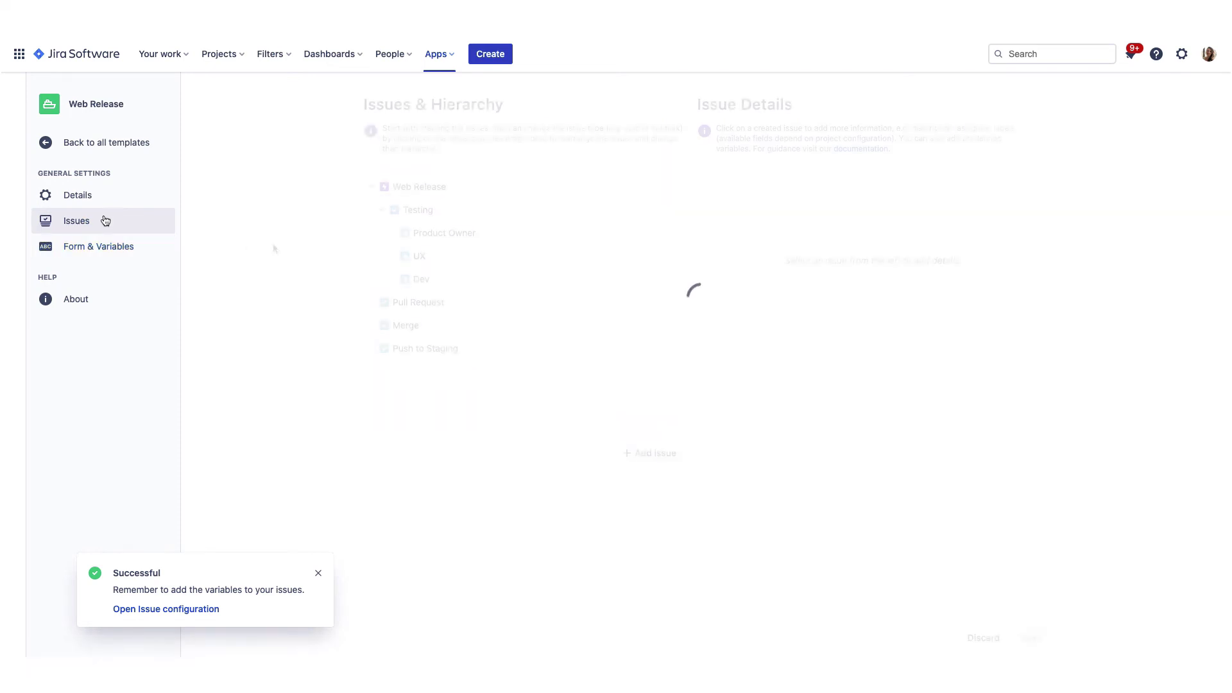
pyautogui.click(419, 193)
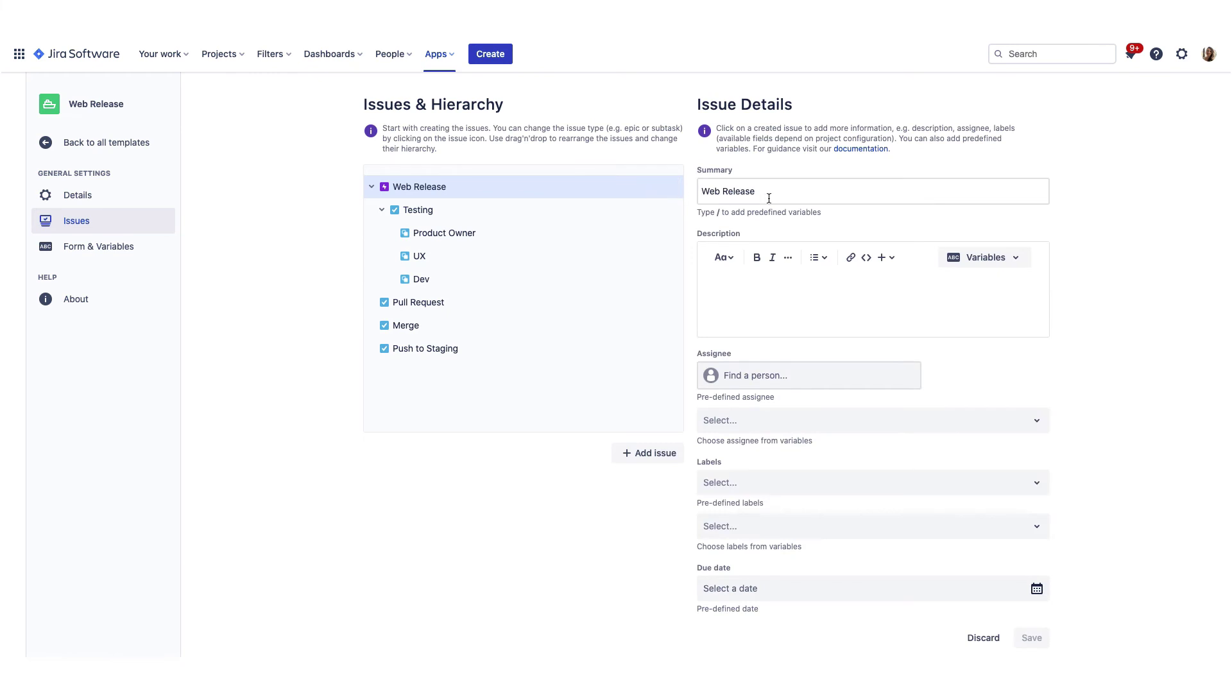
pyautogui.write('/')
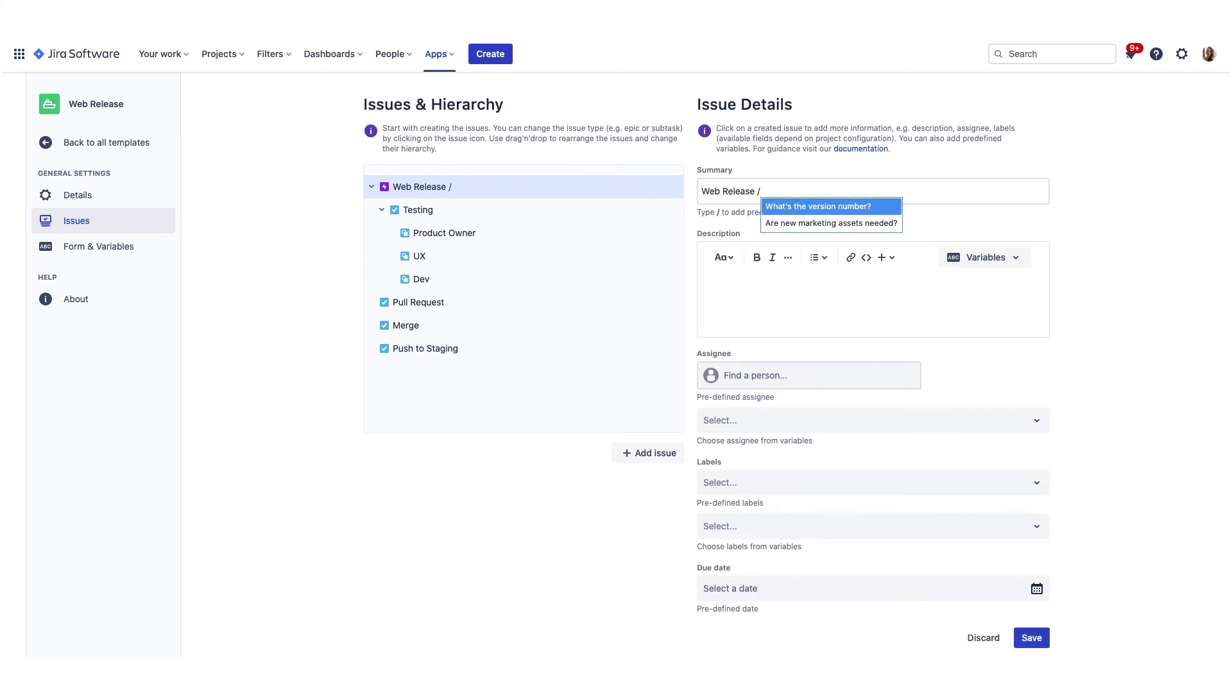
pyautogui.click(805, 206)
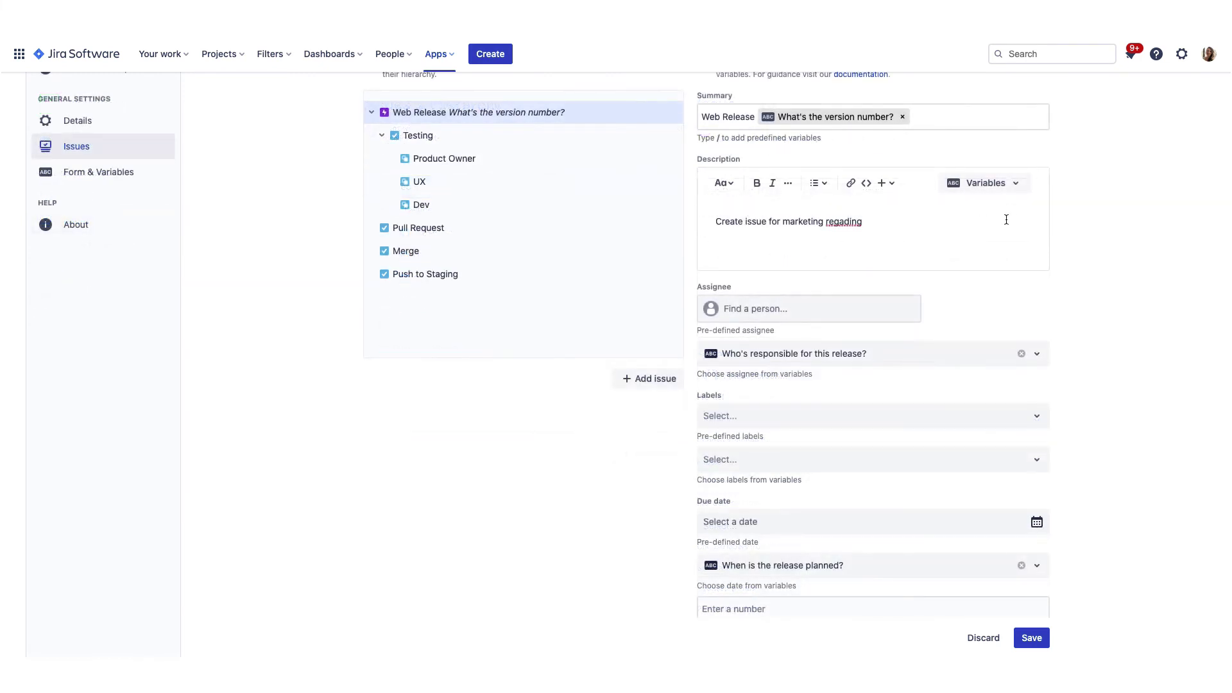
pyautogui.click(1020, 190)
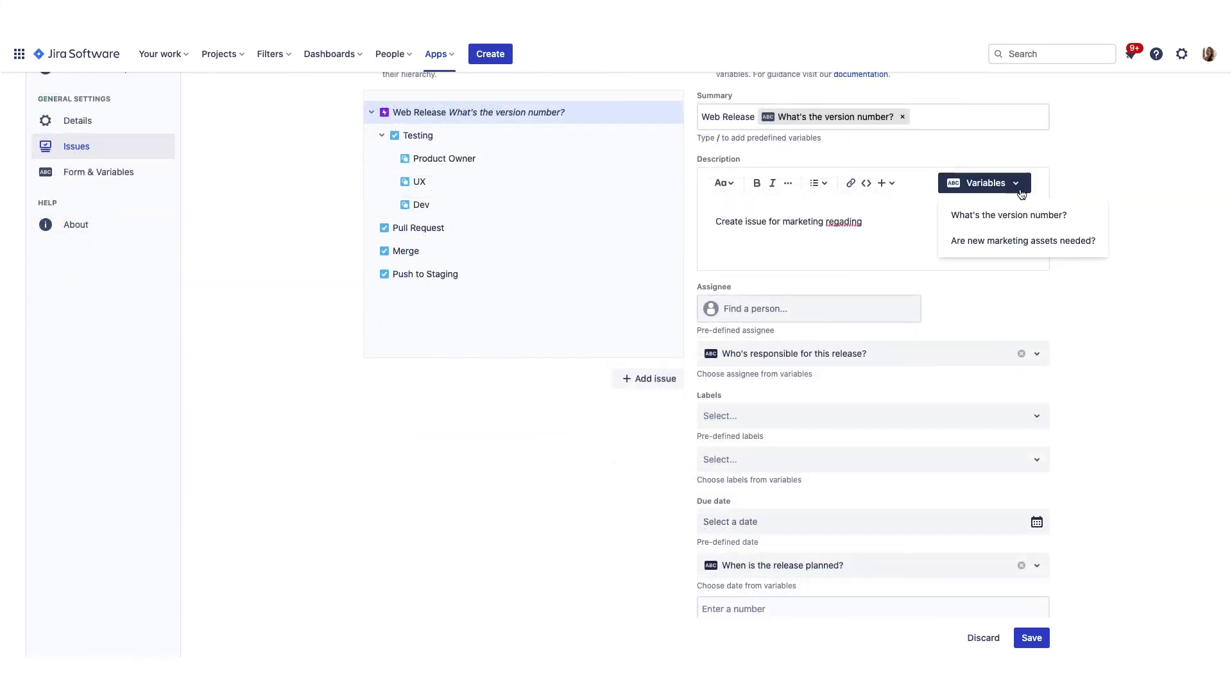
pyautogui.click(1045, 240)
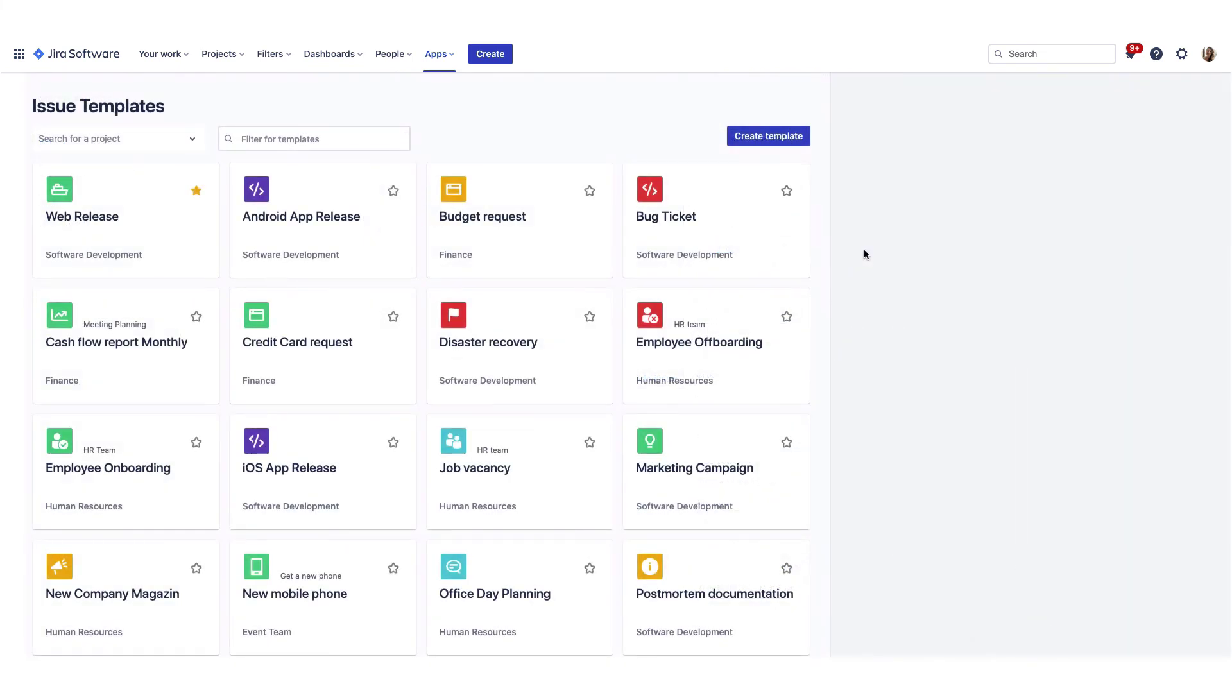
# Open the Web Release template card and choose to use the template.
pyautogui.click(161, 231)
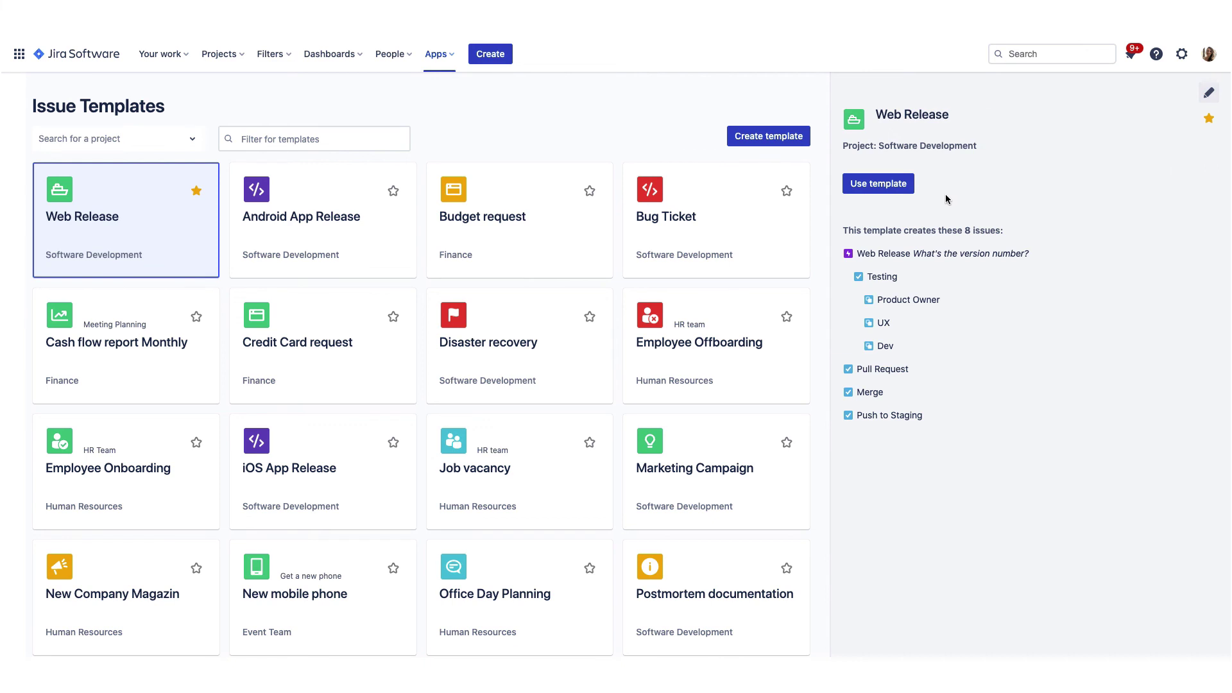
pyautogui.click(912, 192)
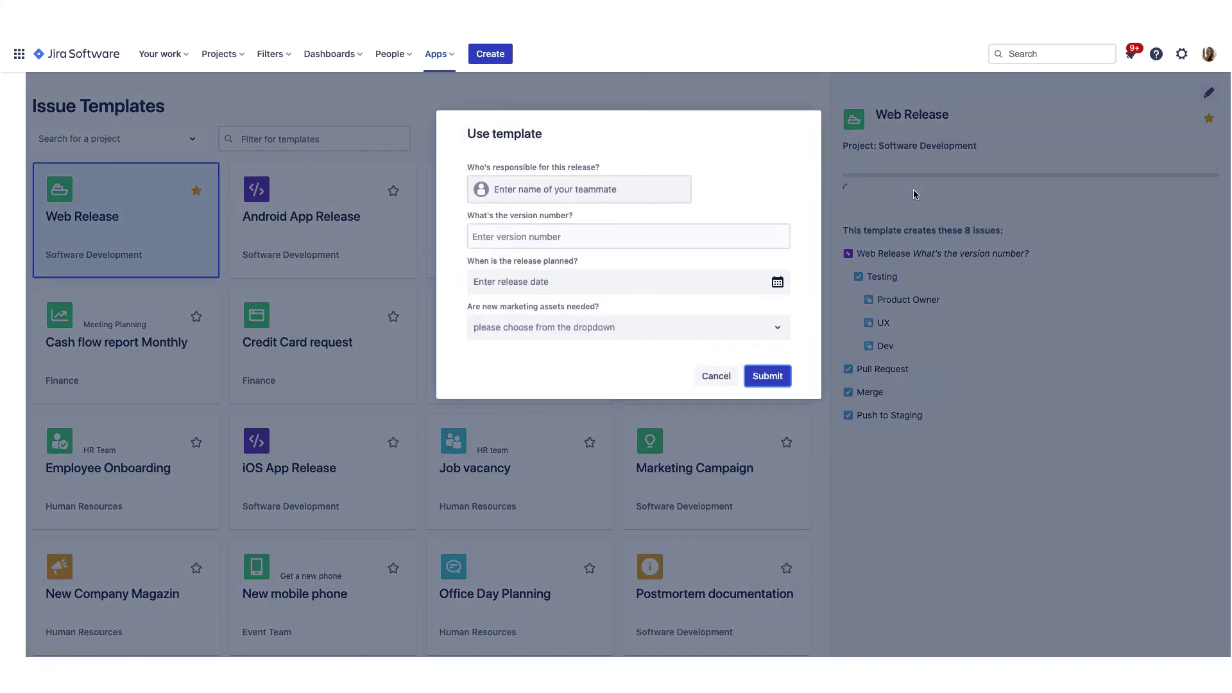
# Fill the Web Release form with the responsible teammate, version 3.10.1, date 3/28/2022, Video and Contact customers assets, then submit.
pyautogui.click(666, 196)
pyautogui.write('julian')
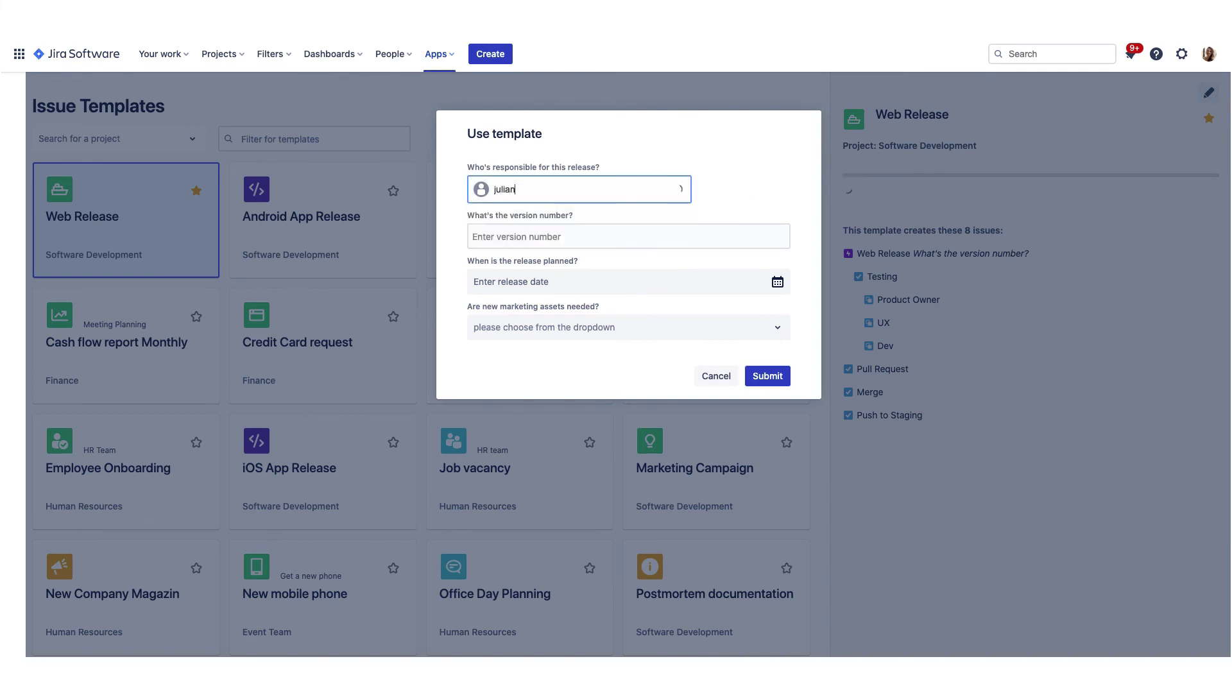
pyautogui.click(605, 259)
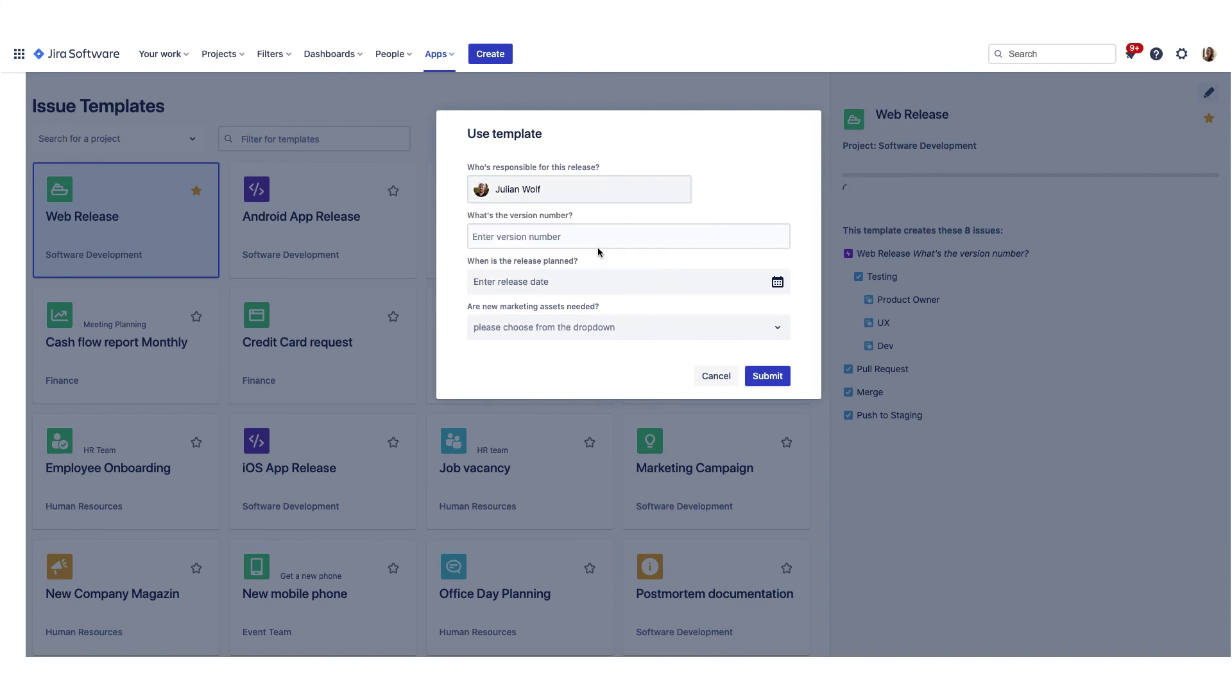
pyautogui.click(598, 248)
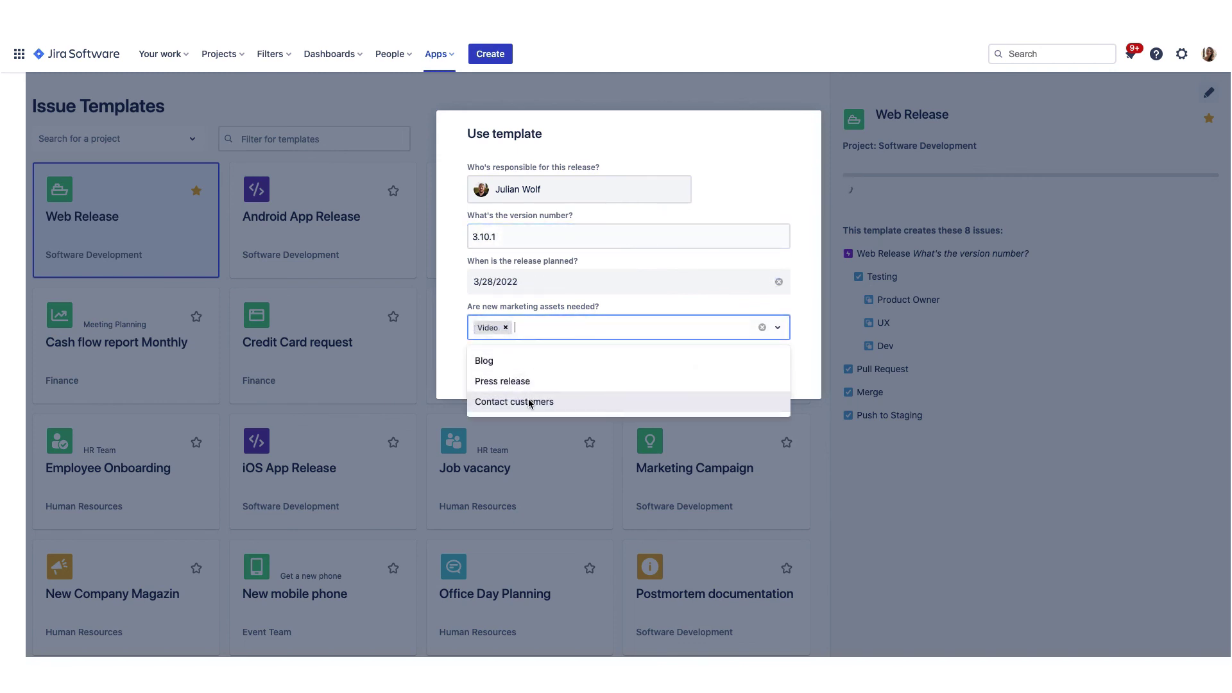
pyautogui.click(528, 398)
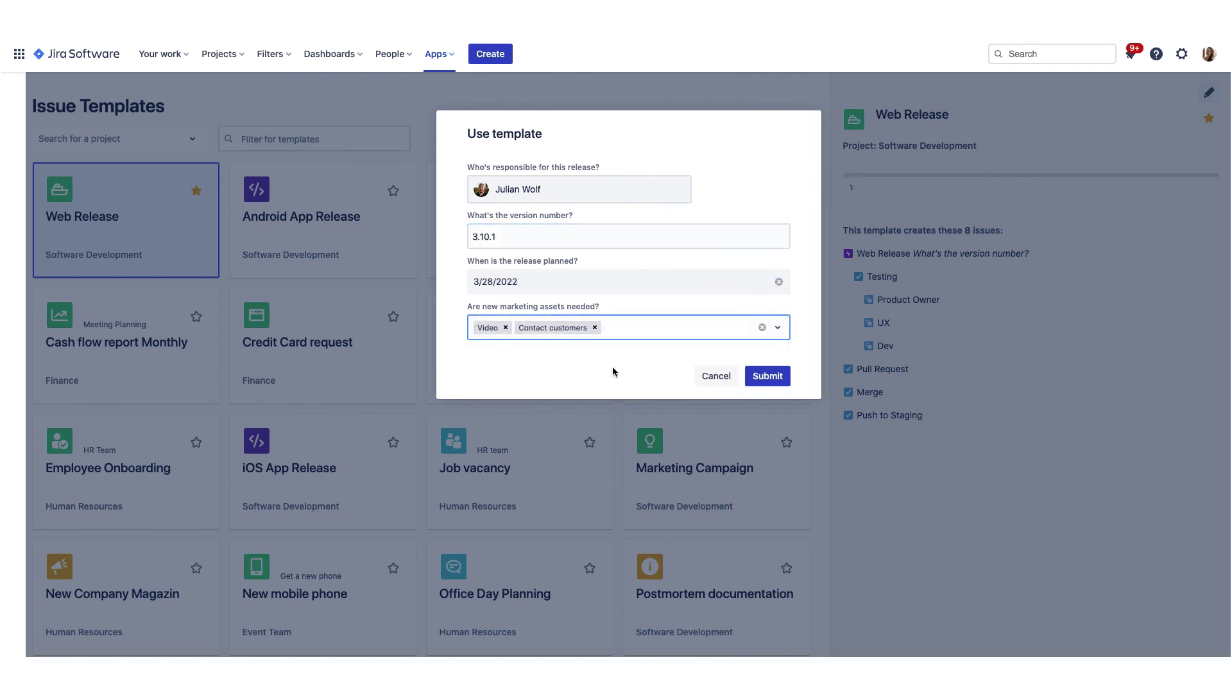
pyautogui.click(781, 378)
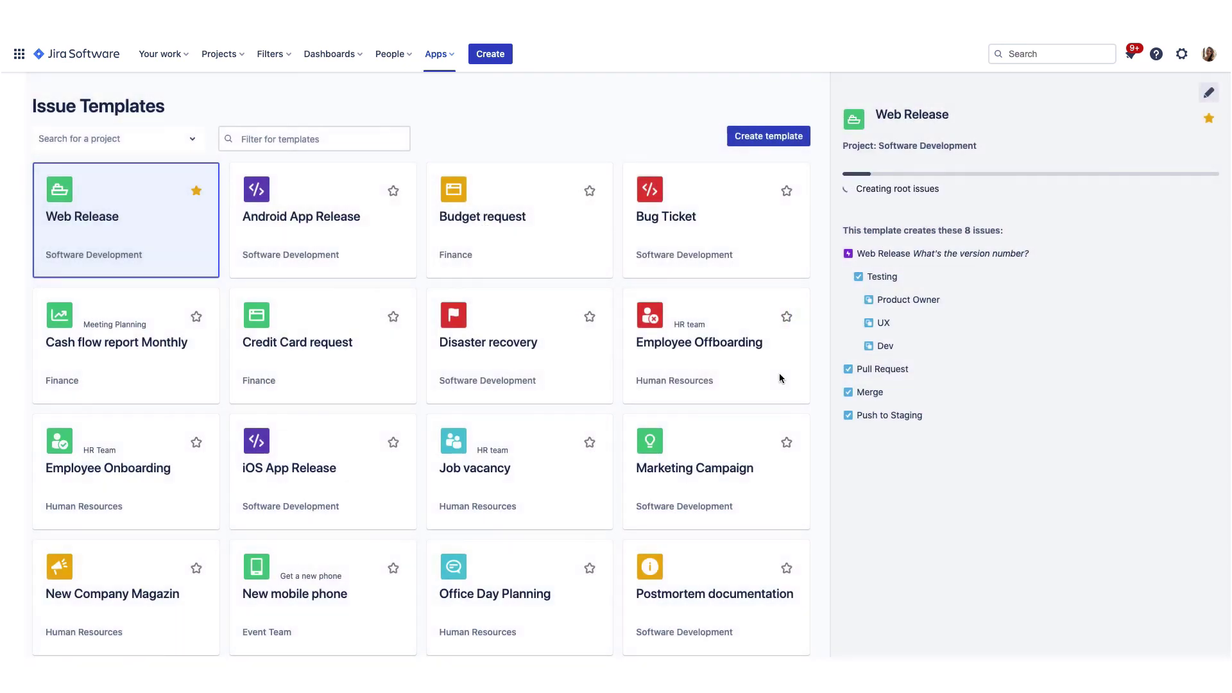